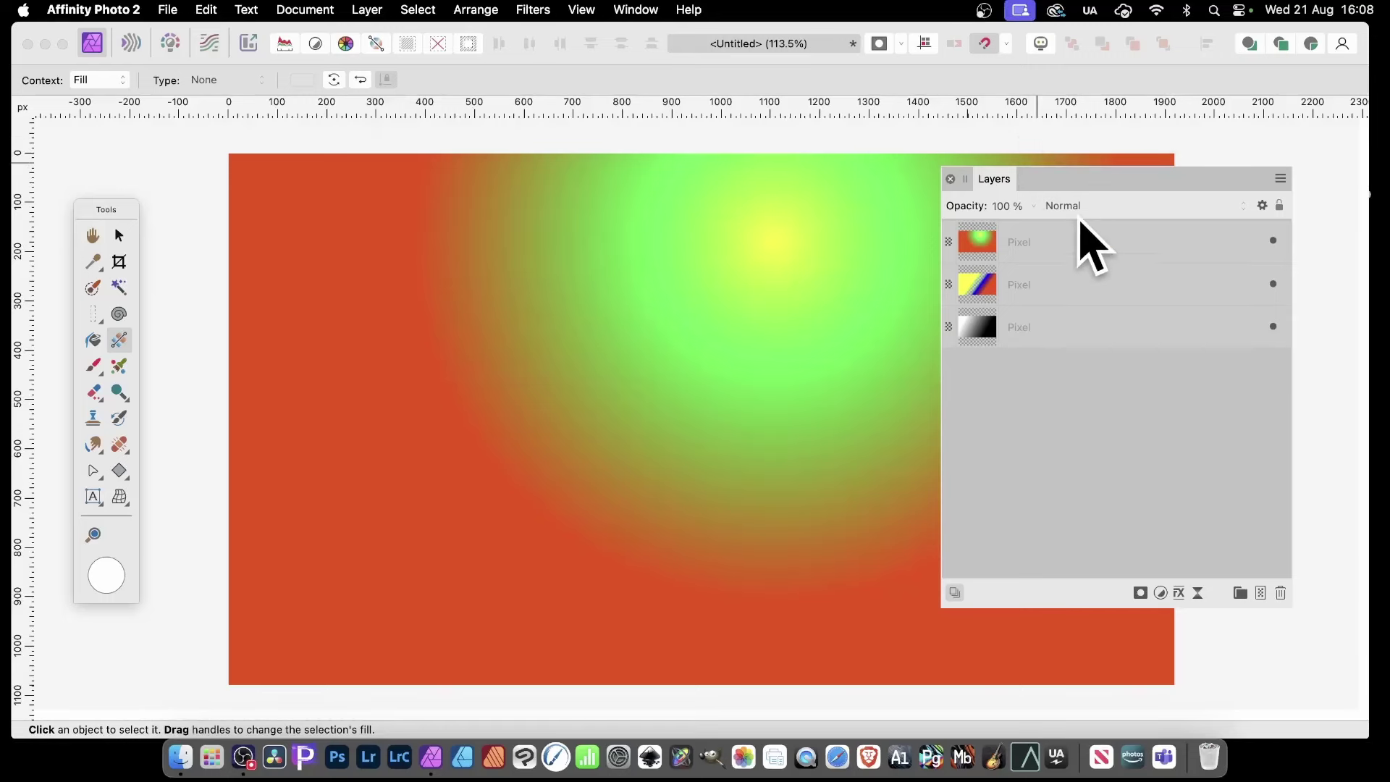
Use Merge Down twice on the top layer to collapse the three pixel layers into one
{"action": "left_click", "coordinate": [1015, 245]}
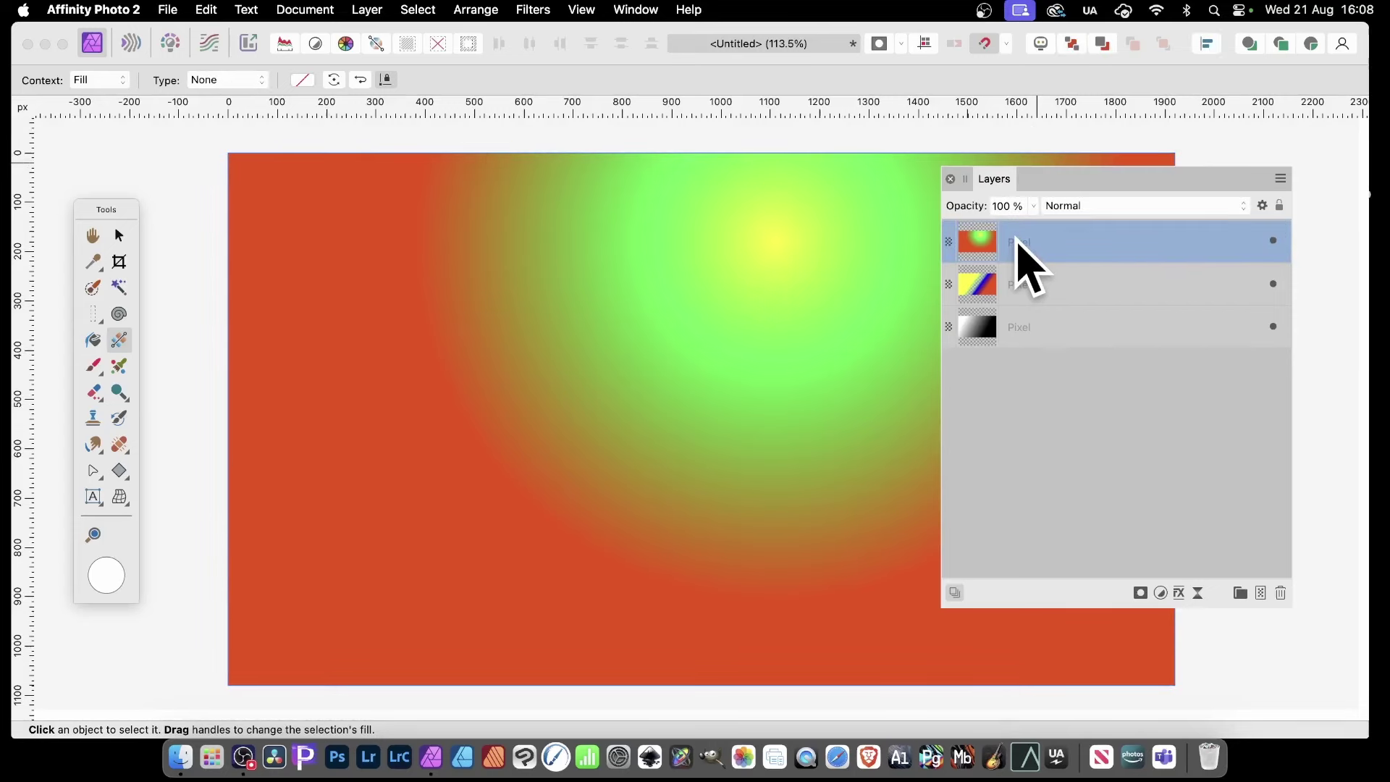
{"action": "right_click", "coordinate": [1018, 246]}
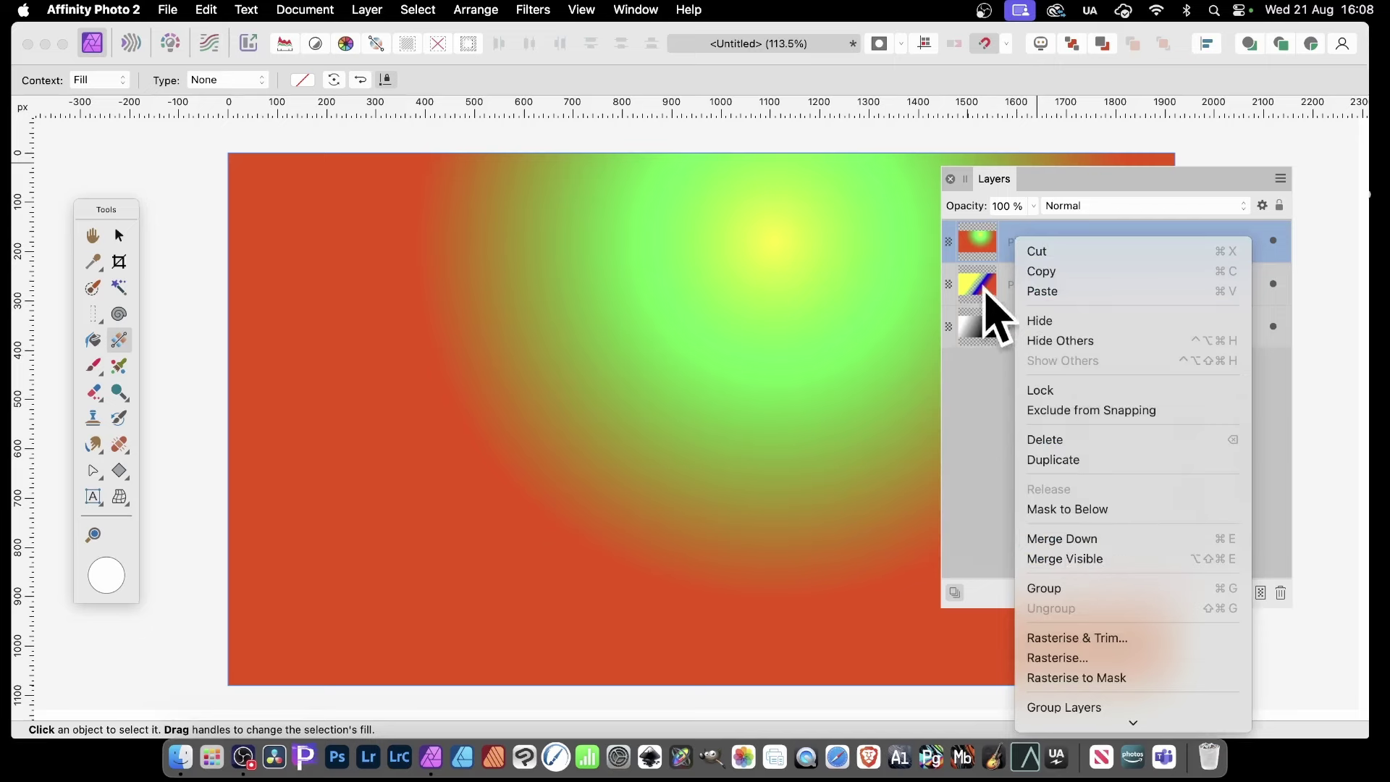
{"action": "left_click", "coordinate": [1111, 544]}
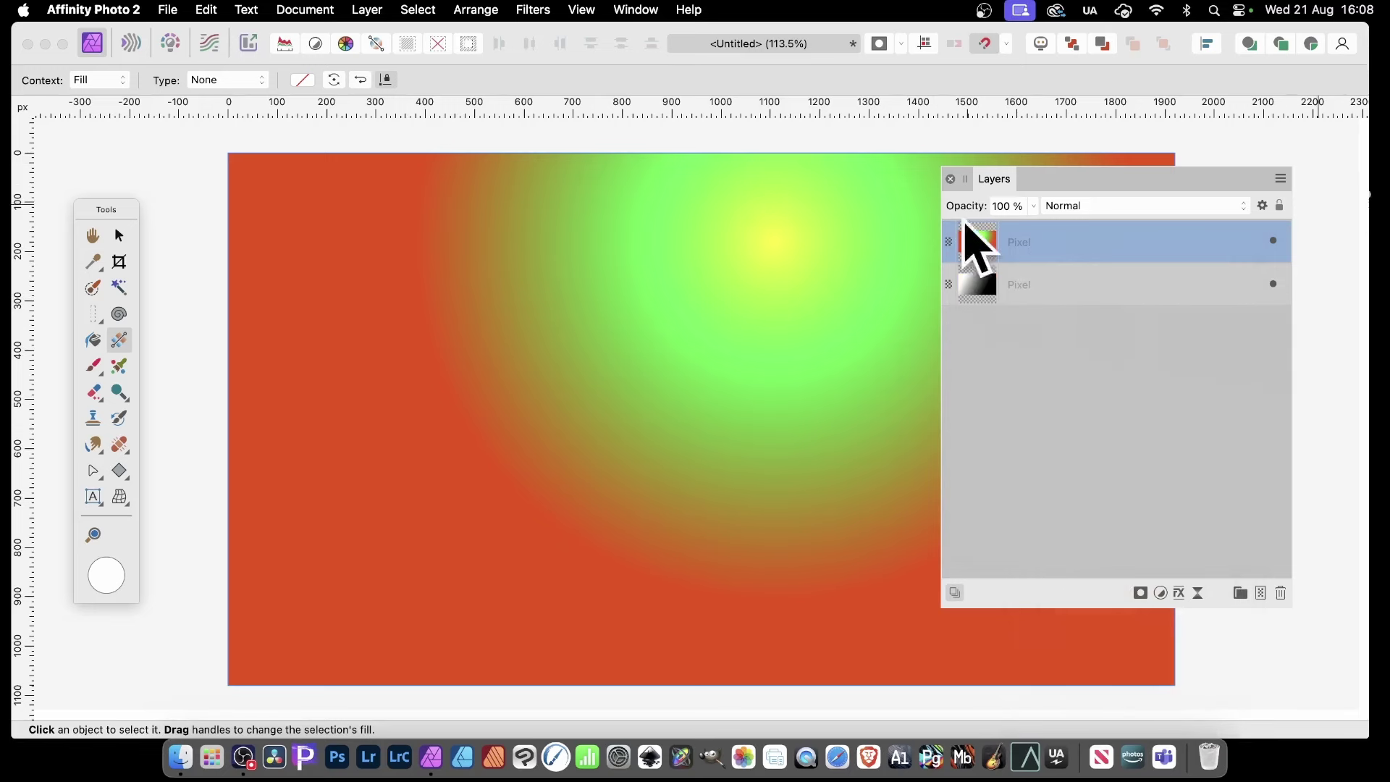
{"action": "right_click", "coordinate": [1051, 241]}
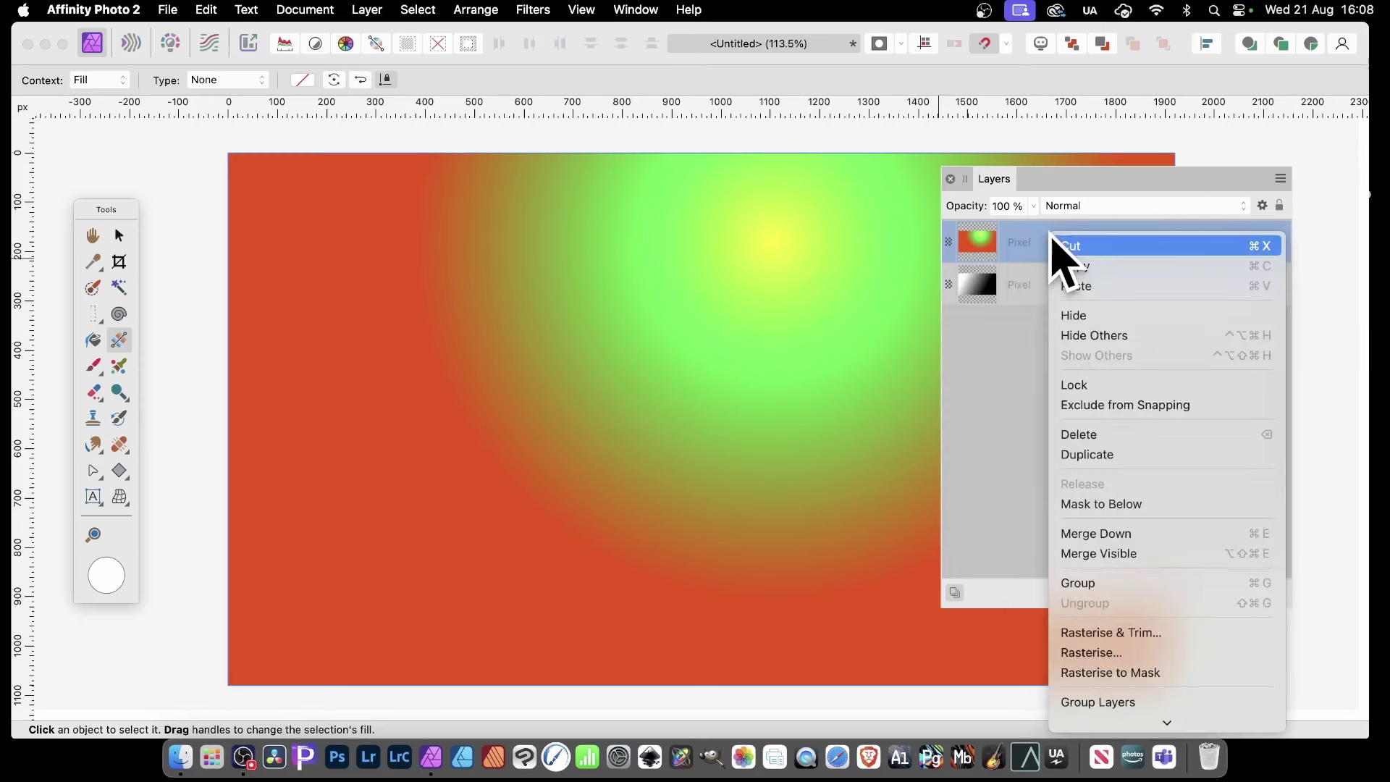
{"action": "left_click", "coordinate": [1142, 536]}
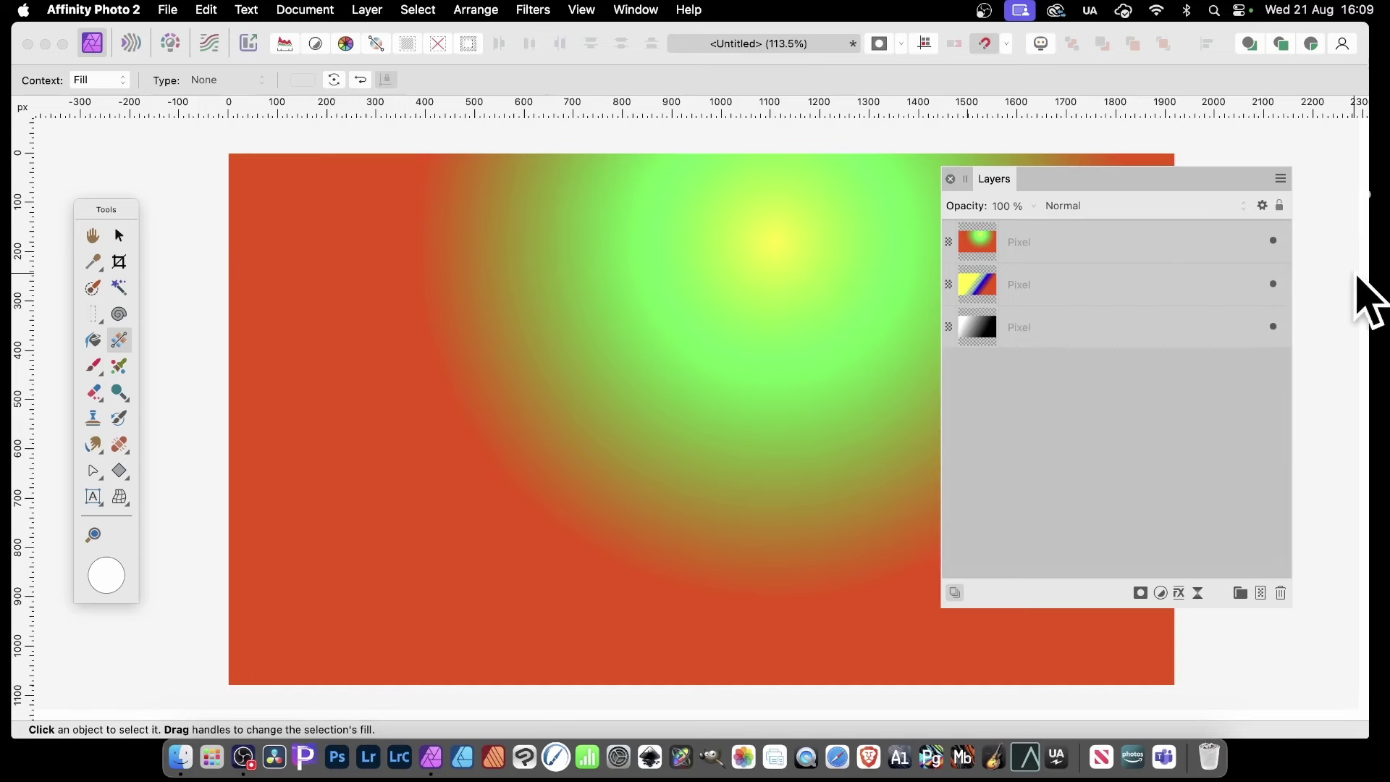
Use Merge Visible to add a combined copy of all visible layers on top
{"action": "left_click", "coordinate": [1073, 246]}
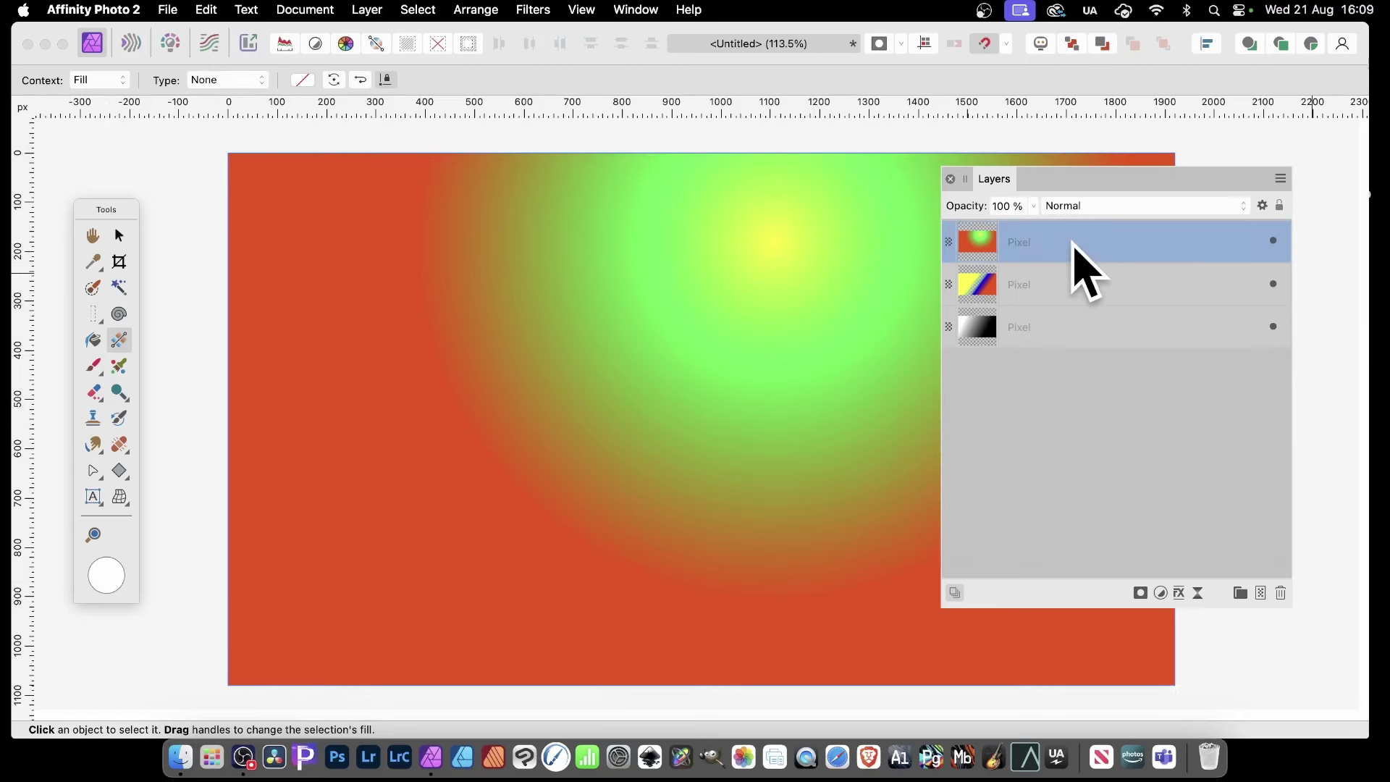
{"action": "right_click", "coordinate": [1073, 244]}
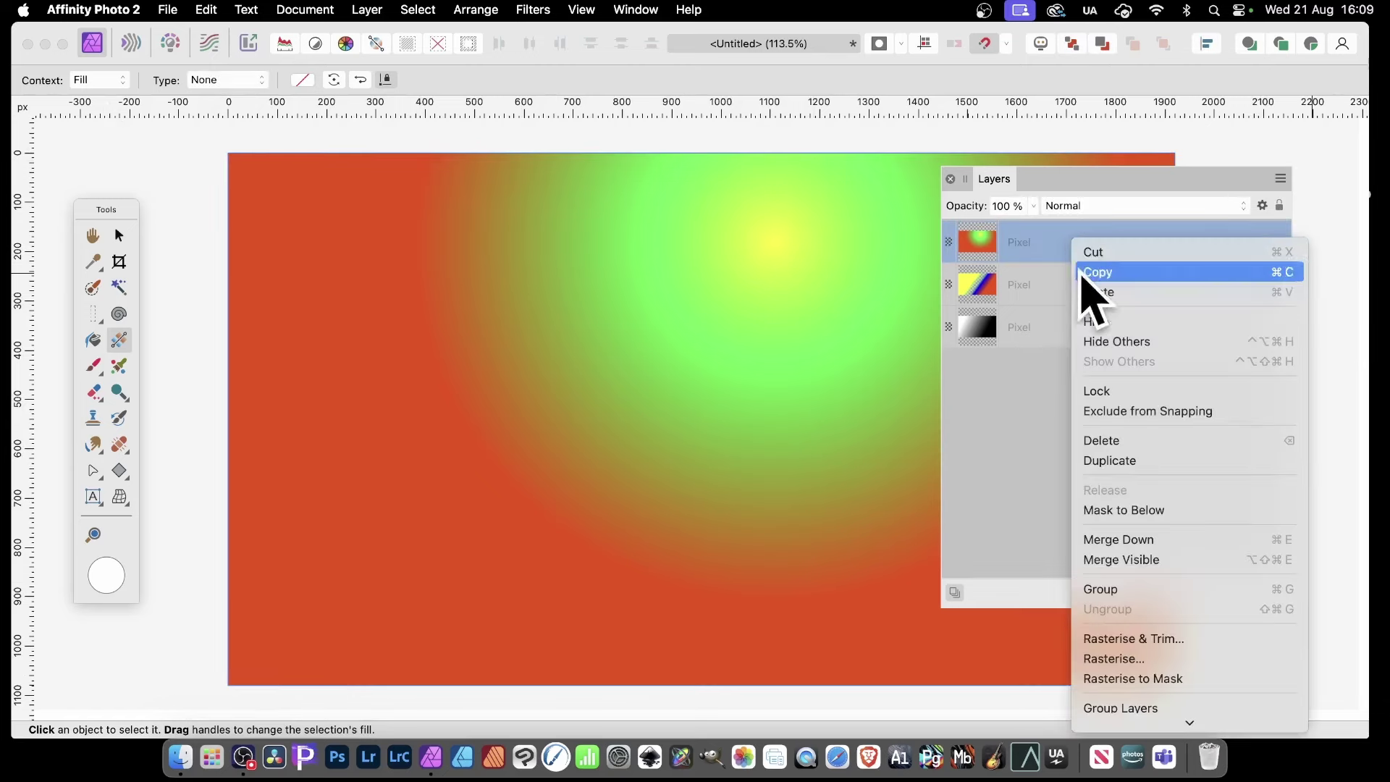
{"action": "left_click", "coordinate": [1131, 565]}
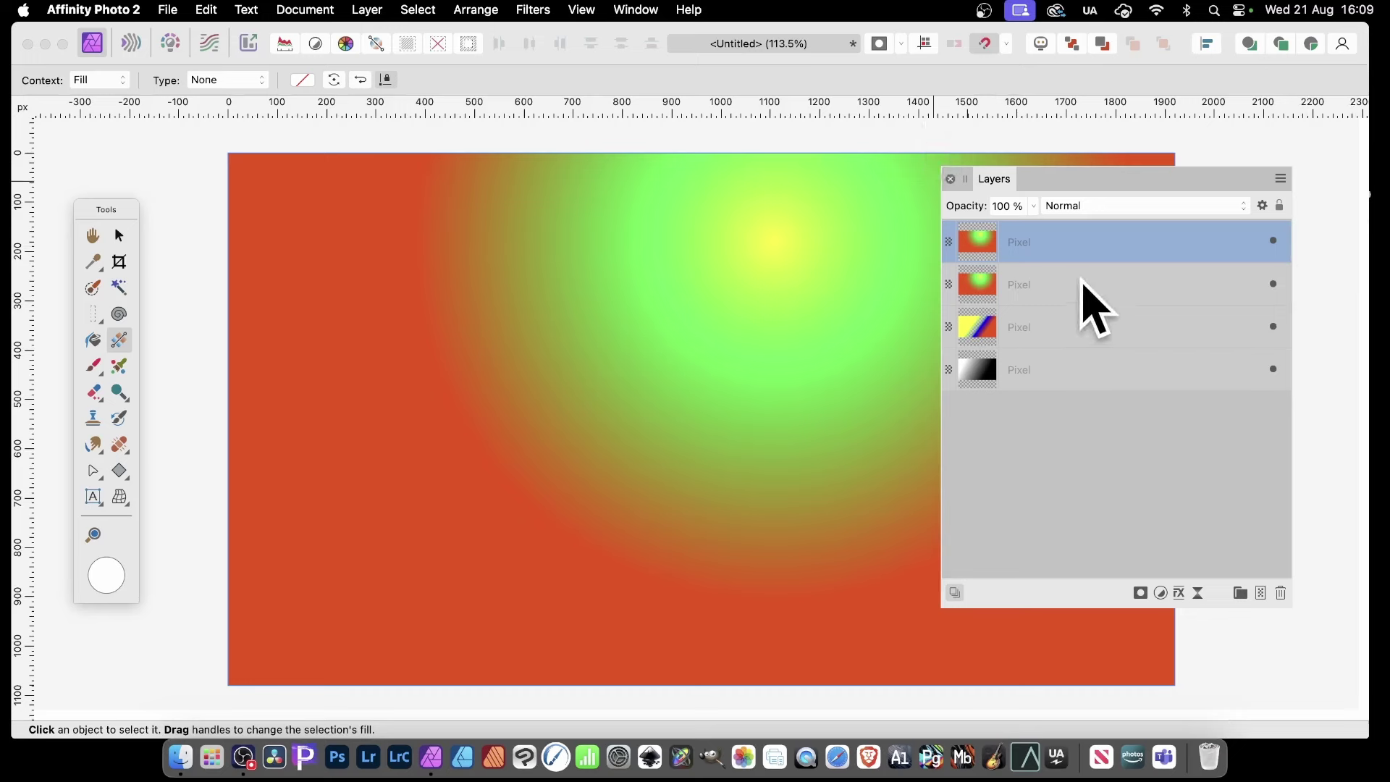
Delete the extra merged layer, leaving the three original pixel layers
{"action": "left_click", "coordinate": [1082, 293]}
{"action": "left_click", "coordinate": [1066, 370], "text": "shift"}
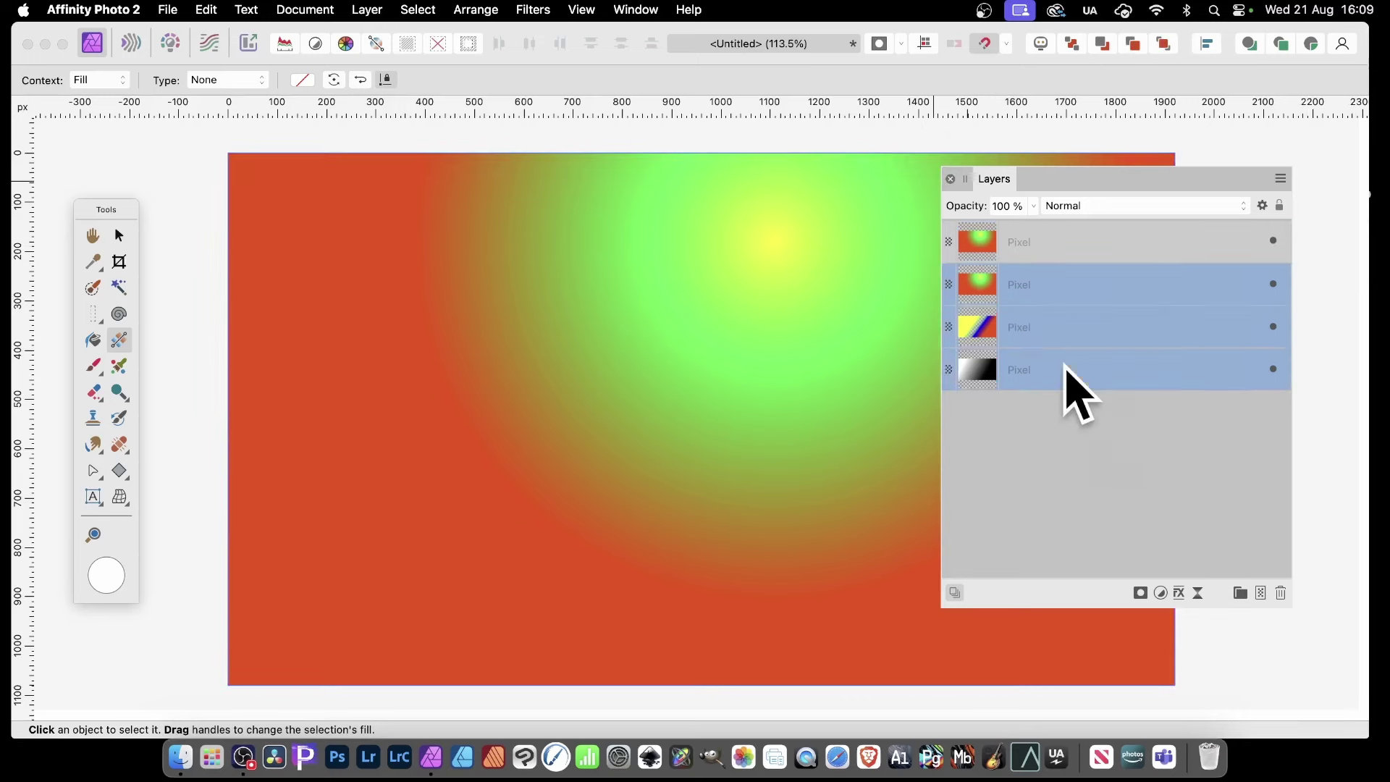
{"action": "left_click", "coordinate": [1281, 592]}
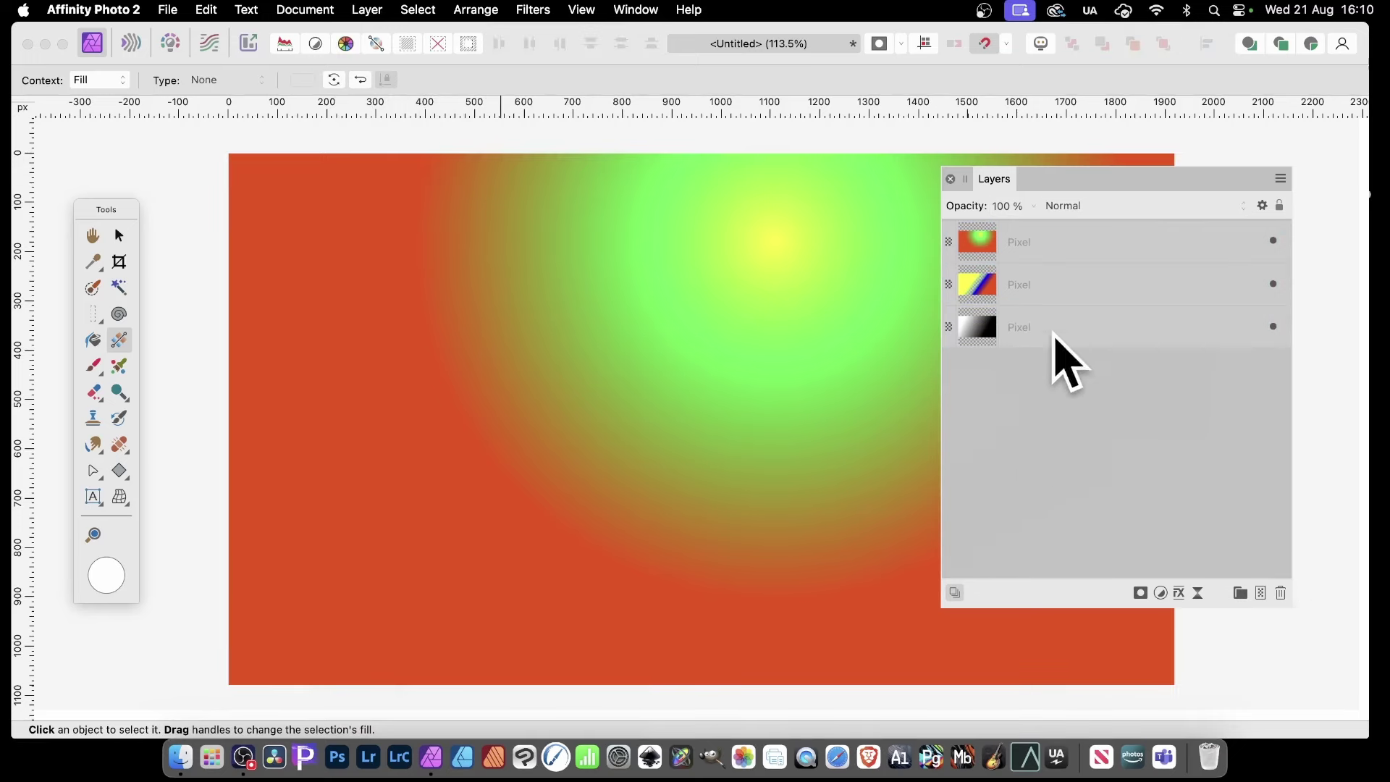
{"action": "left_click", "coordinate": [1045, 248]}
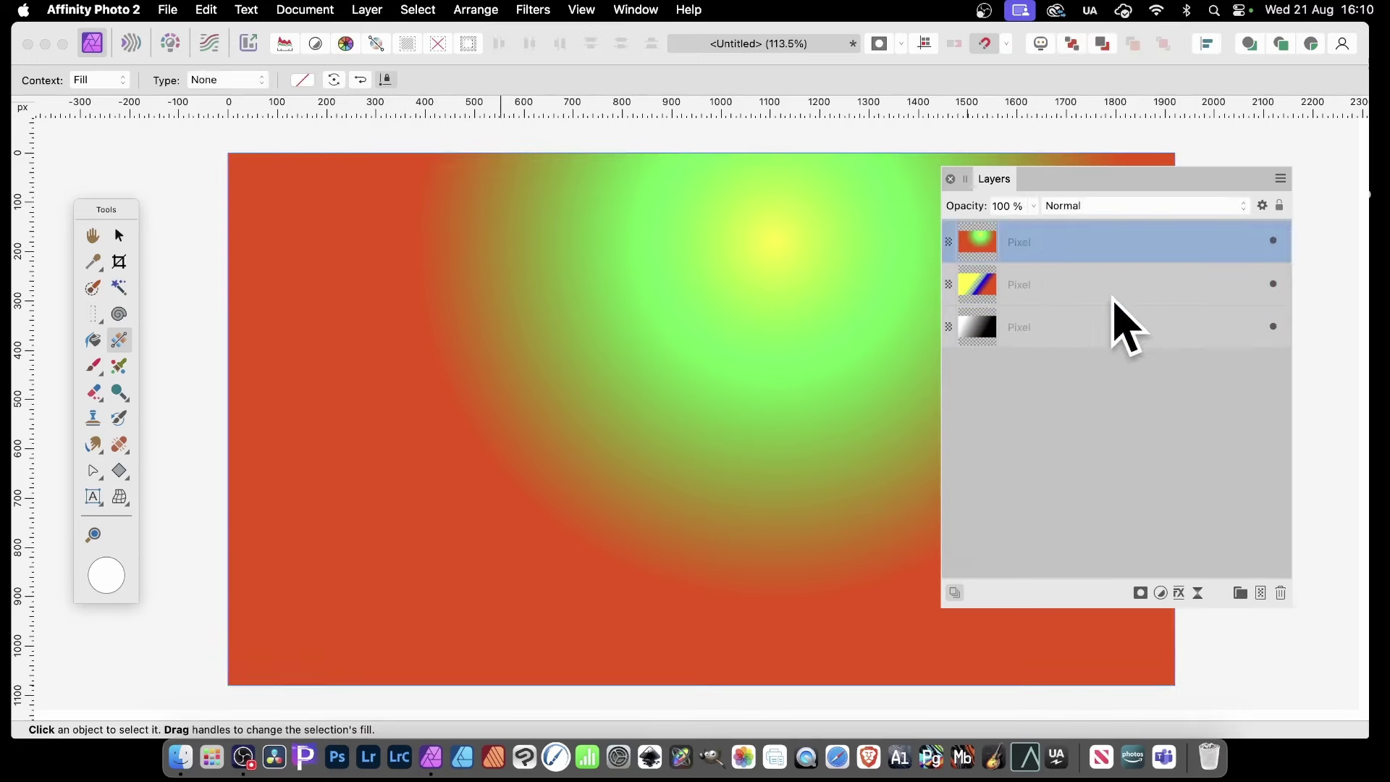
{"action": "left_click", "coordinate": [1061, 282], "text": "shift"}
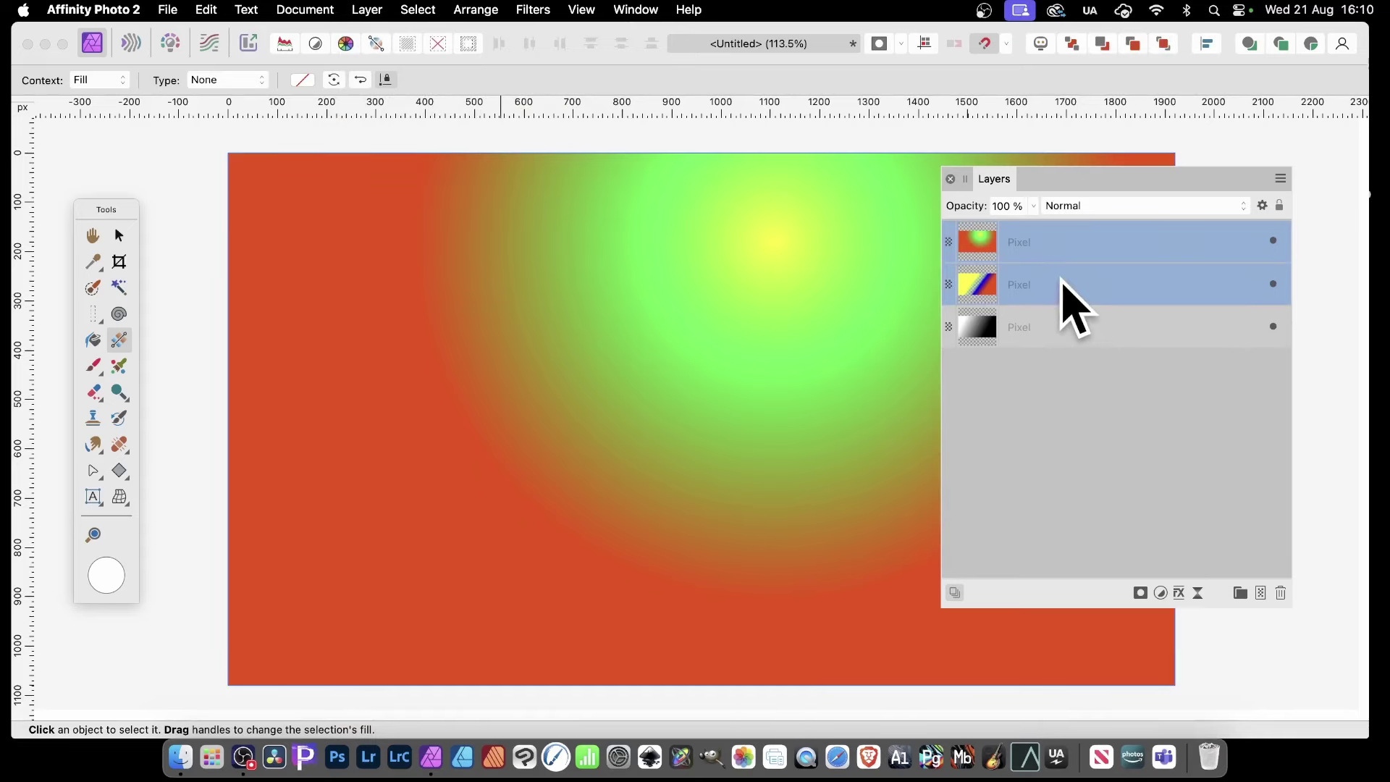
{"action": "right_click", "coordinate": [1061, 278]}
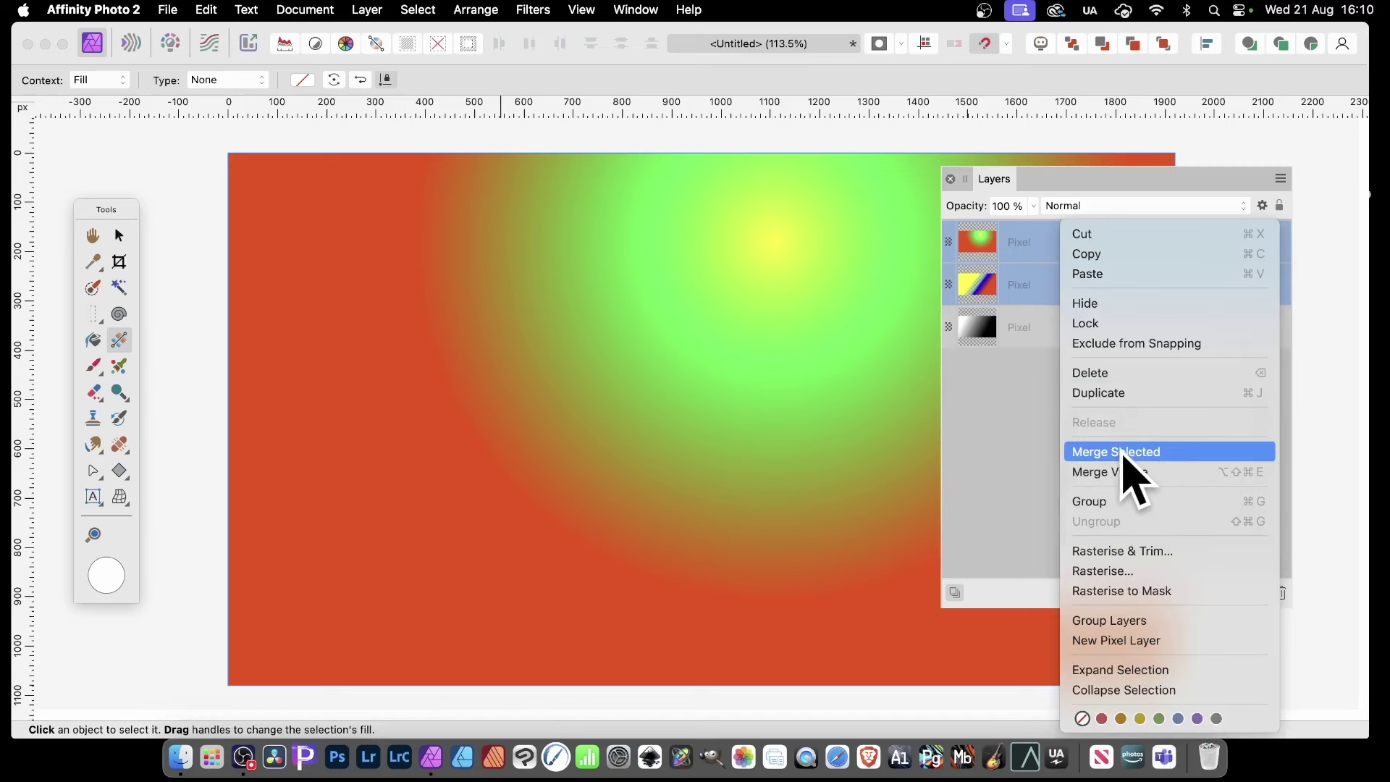
{"action": "left_click", "coordinate": [1123, 456]}
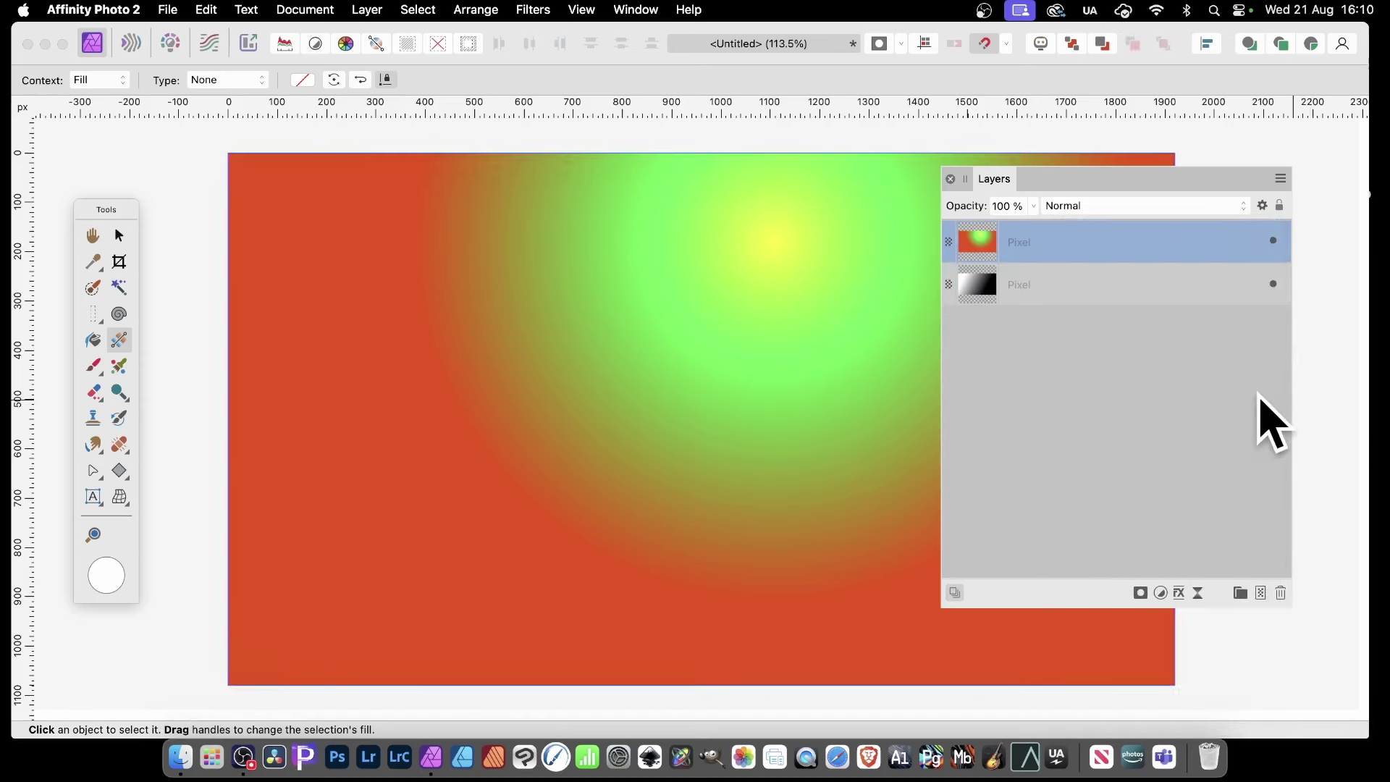
{"action": "left_click", "coordinate": [1052, 280], "text": "shift"}
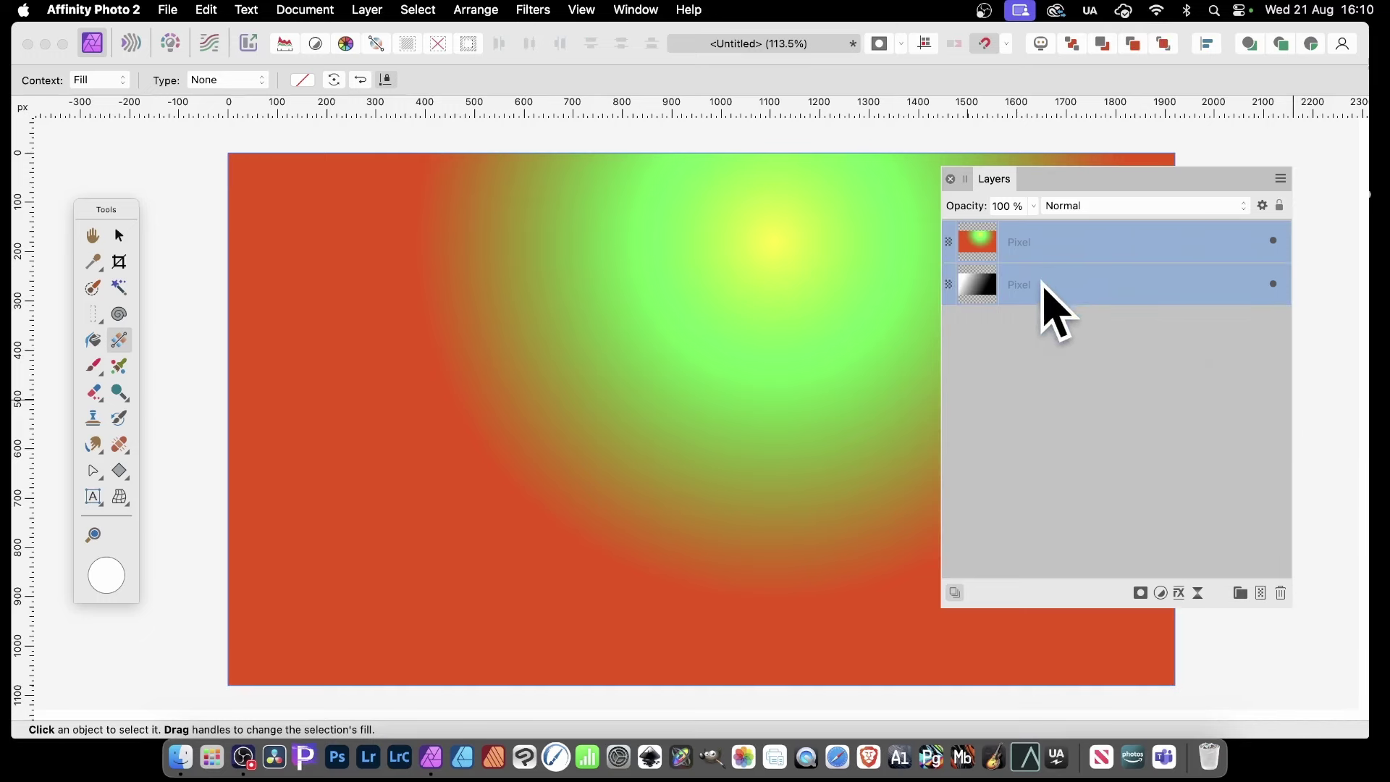
{"action": "right_click", "coordinate": [1042, 283]}
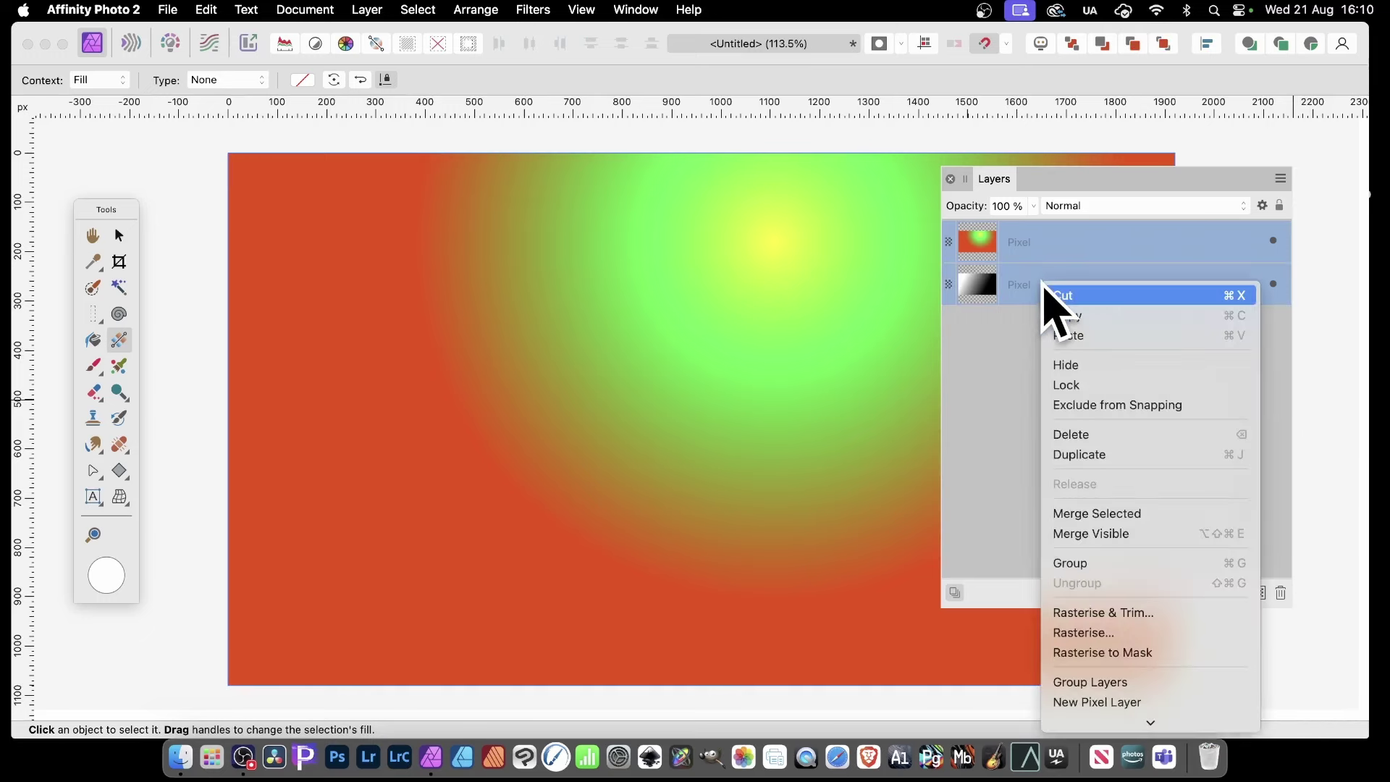
{"action": "left_click", "coordinate": [1097, 514]}
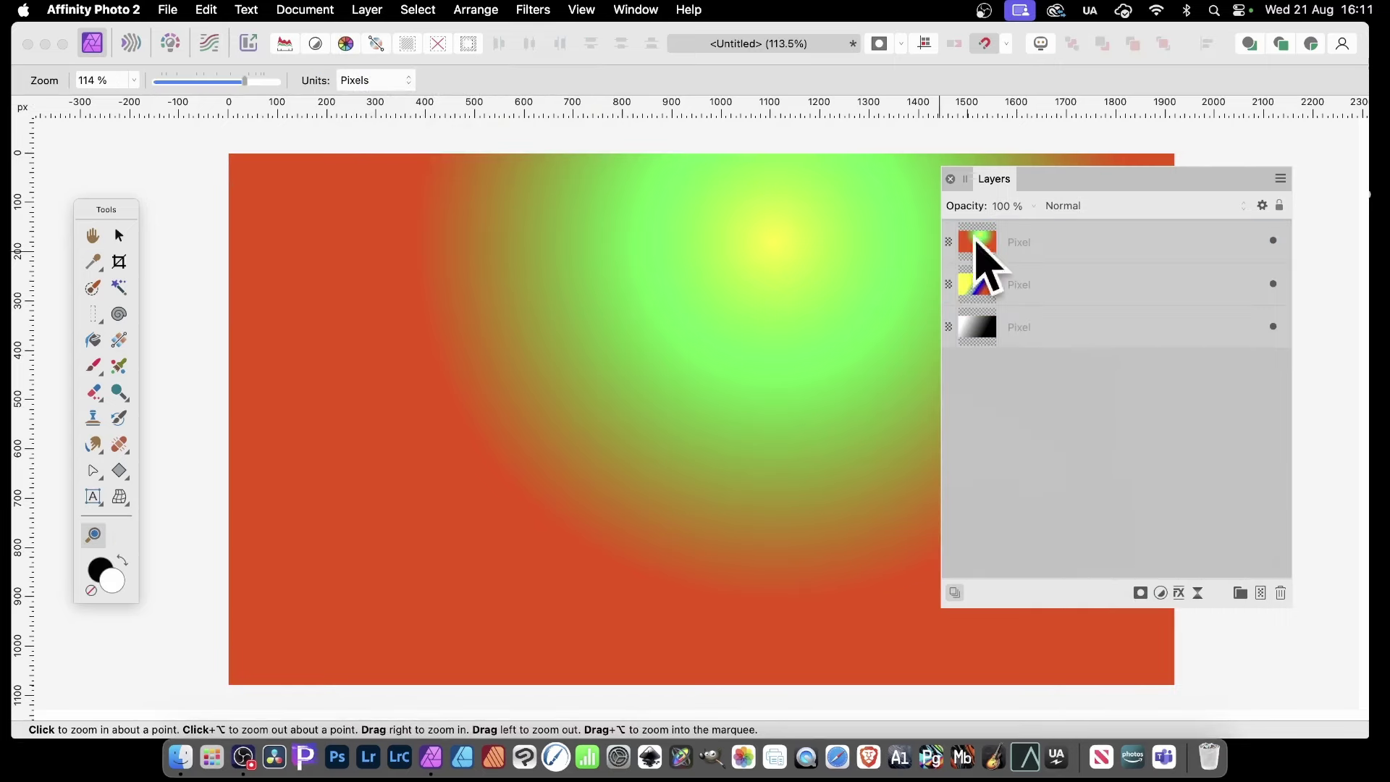
Group the three selected layers, then rasterise the group into a single pixel layer
{"action": "left_click", "coordinate": [1043, 248]}
{"action": "left_click", "coordinate": [1061, 326], "text": "shift"}
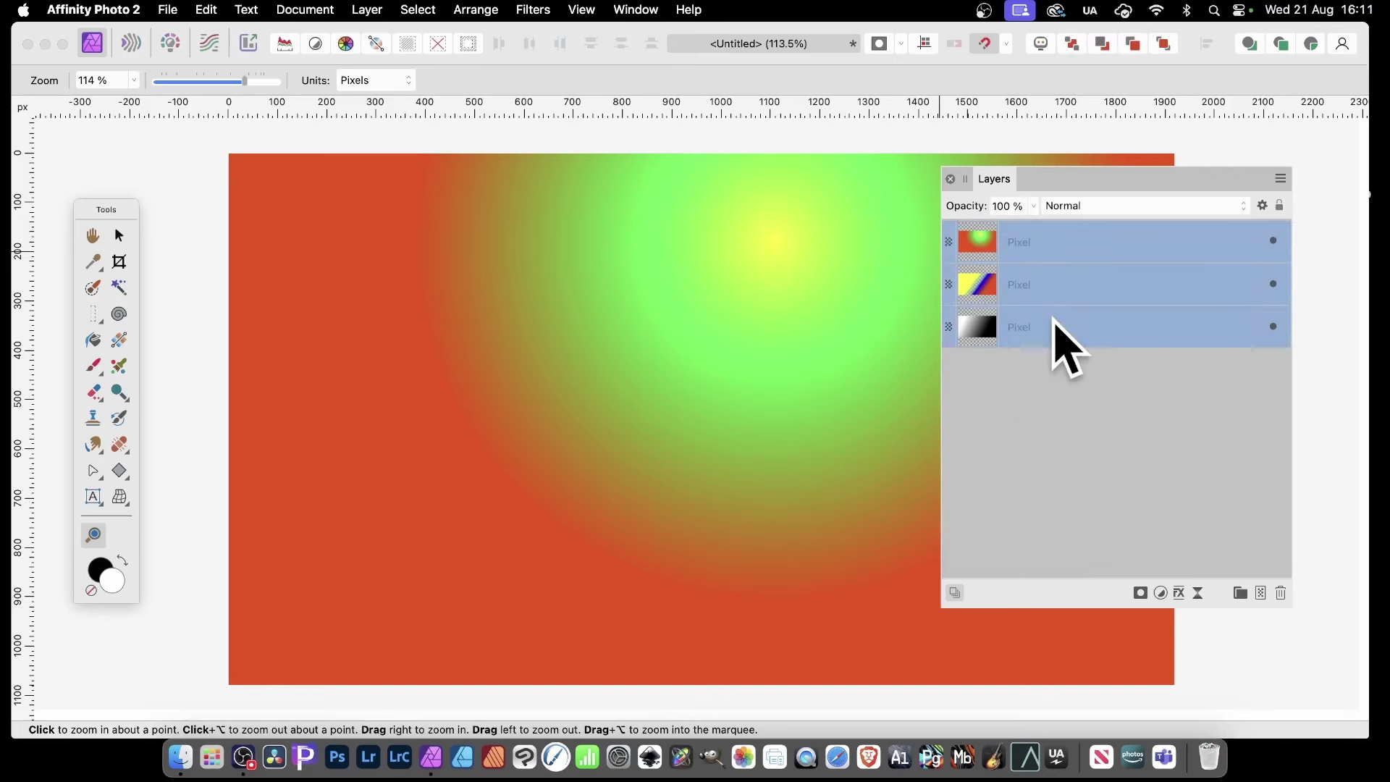
{"action": "right_click", "coordinate": [1042, 266]}
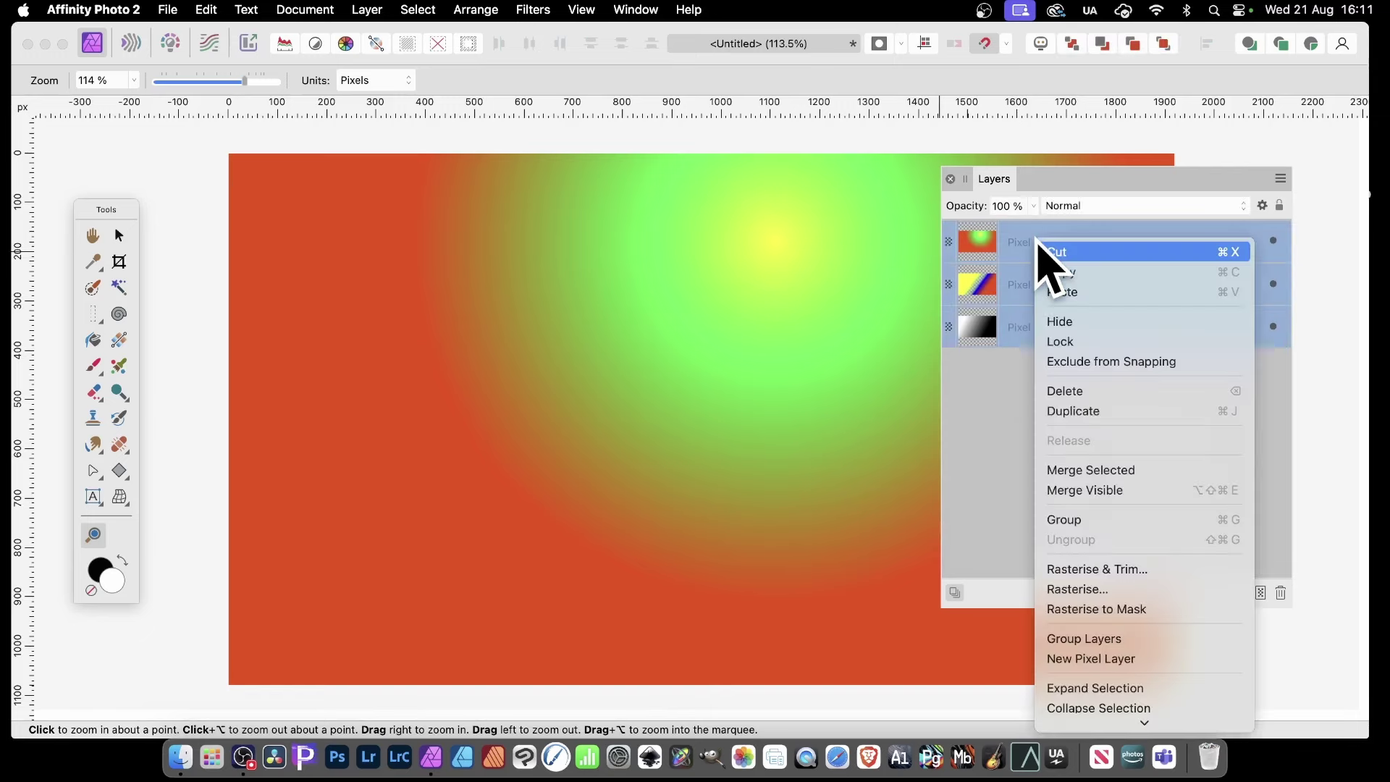
{"action": "left_click", "coordinate": [1071, 521]}
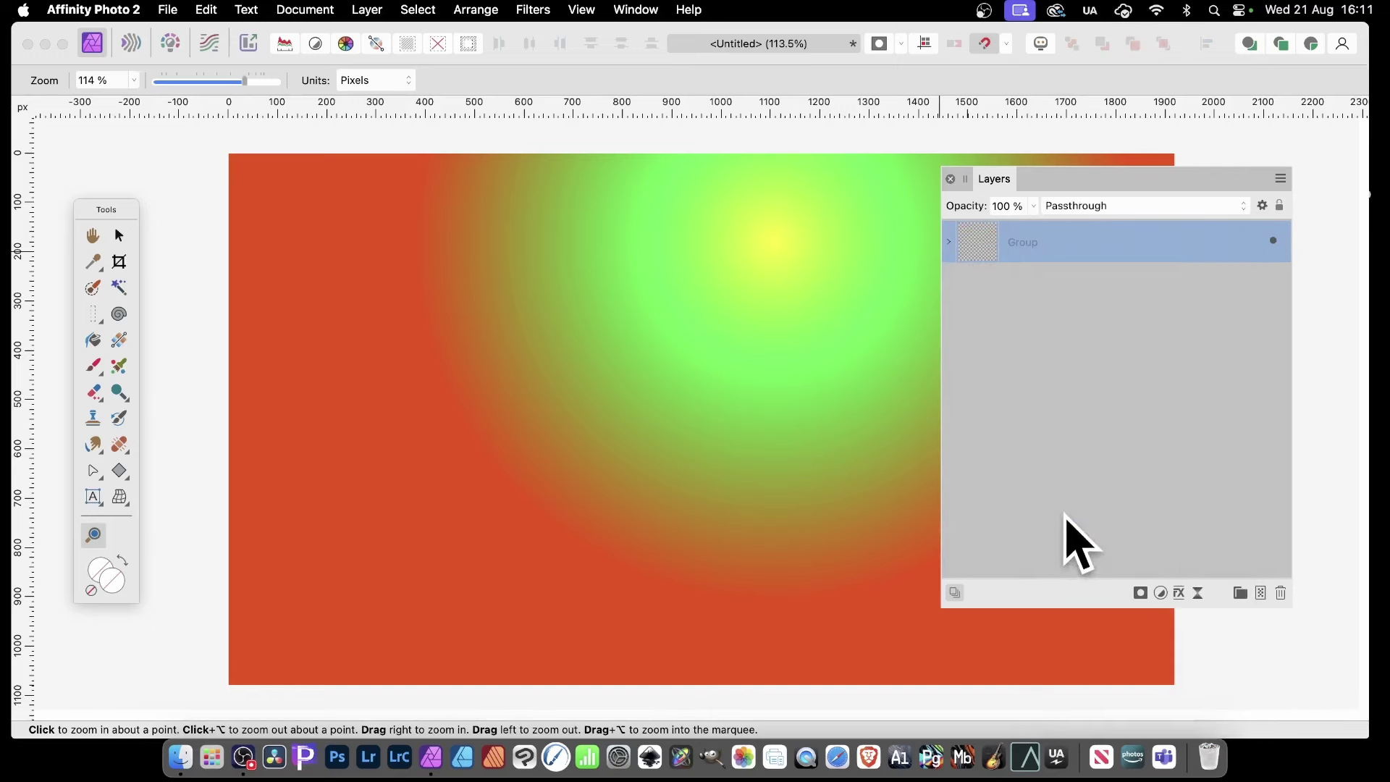
{"action": "right_click", "coordinate": [1040, 243]}
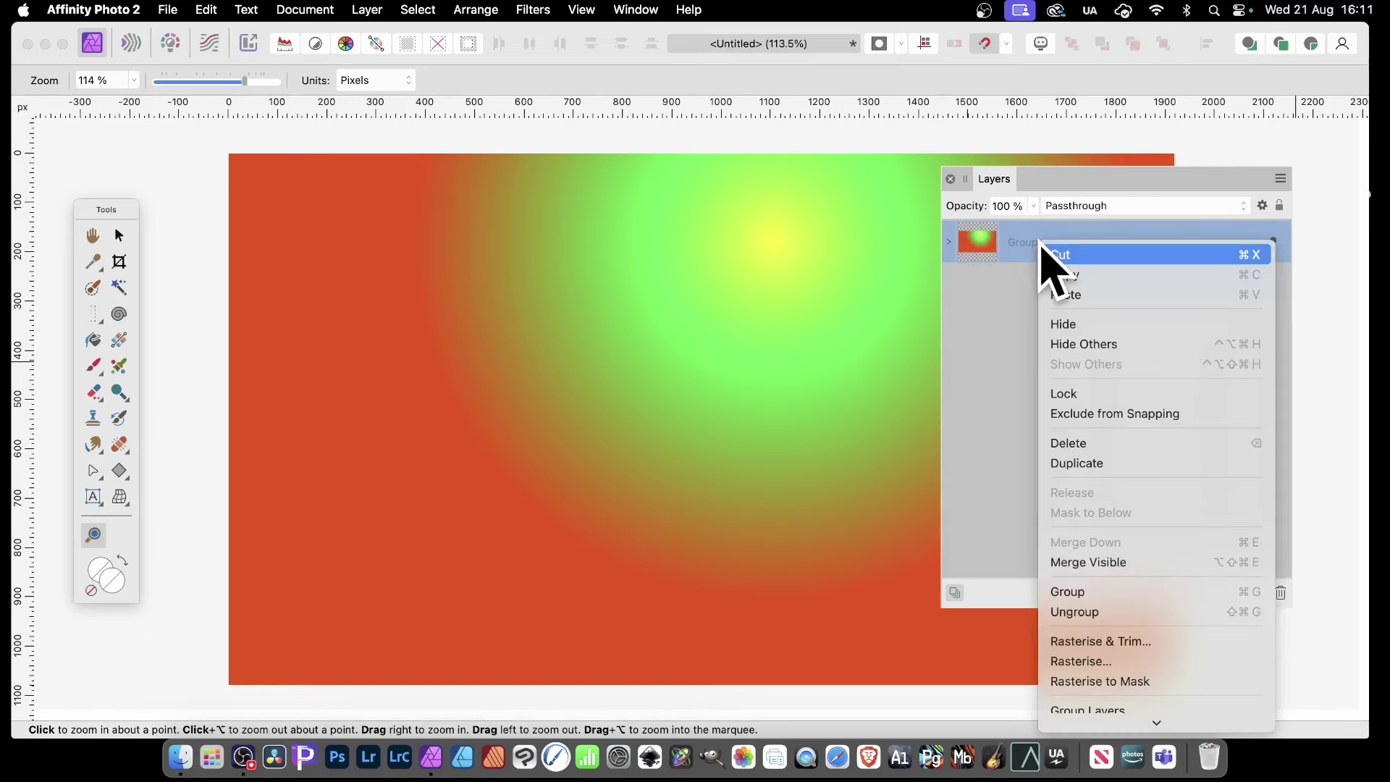
{"action": "left_click", "coordinate": [1111, 661]}
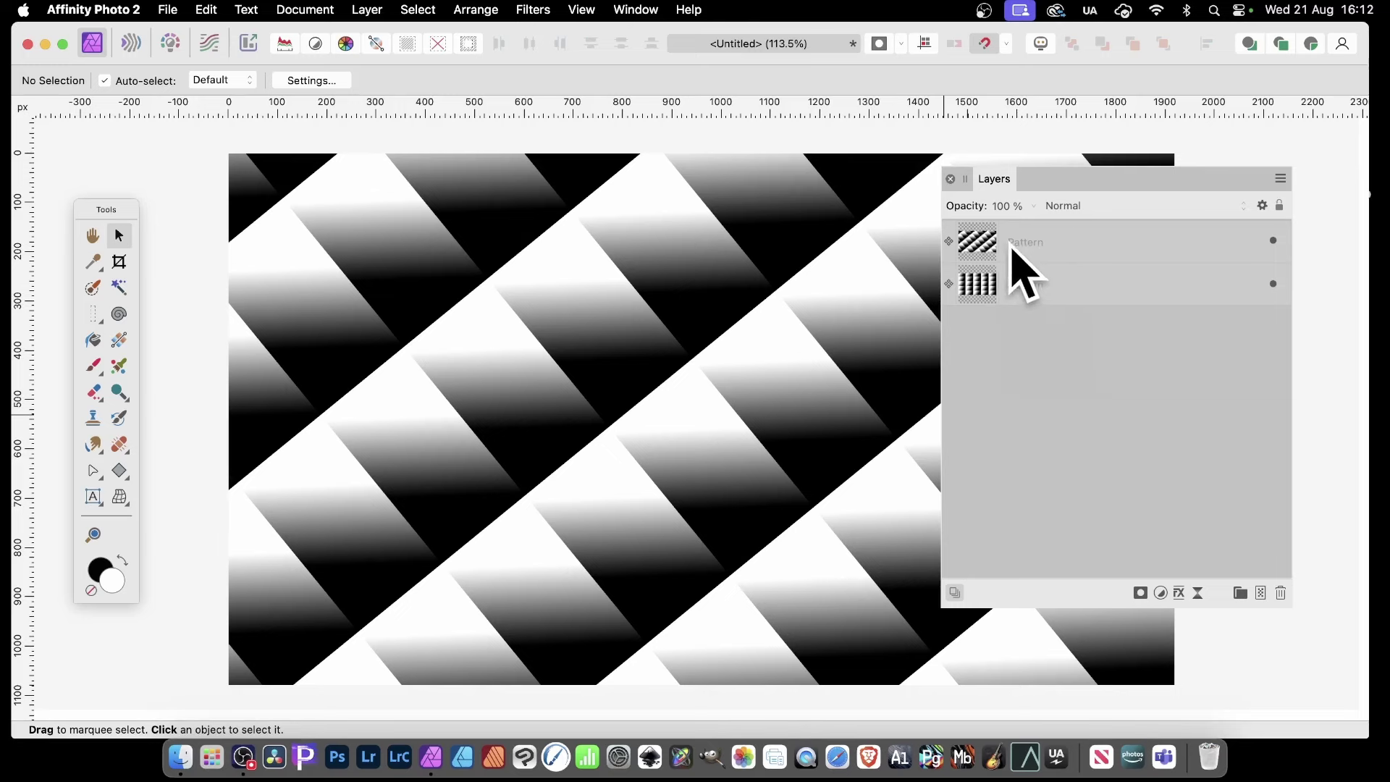
Select both Pattern layers and use Merge Selected to make one Pattern layer
{"action": "left_click", "coordinate": [1041, 246]}
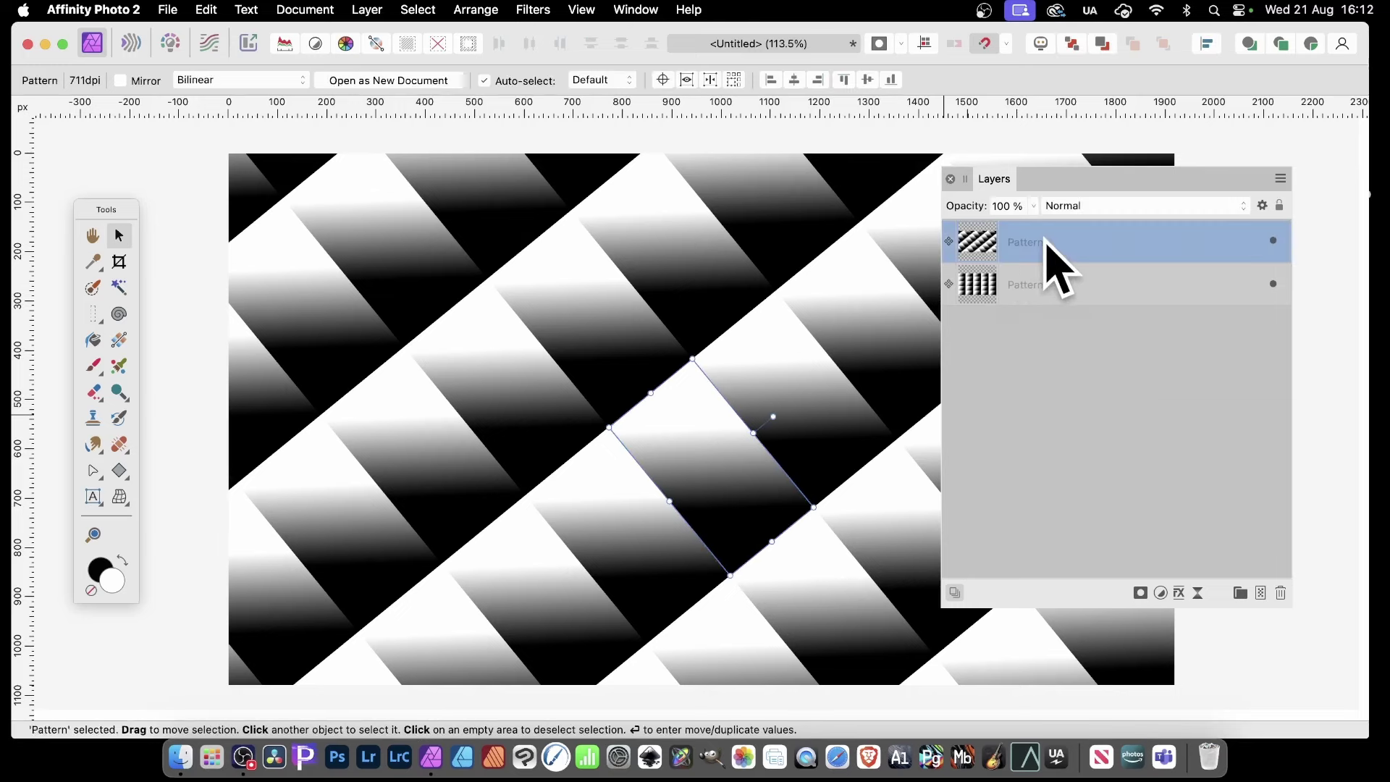
{"action": "left_click", "coordinate": [1056, 288], "text": "shift"}
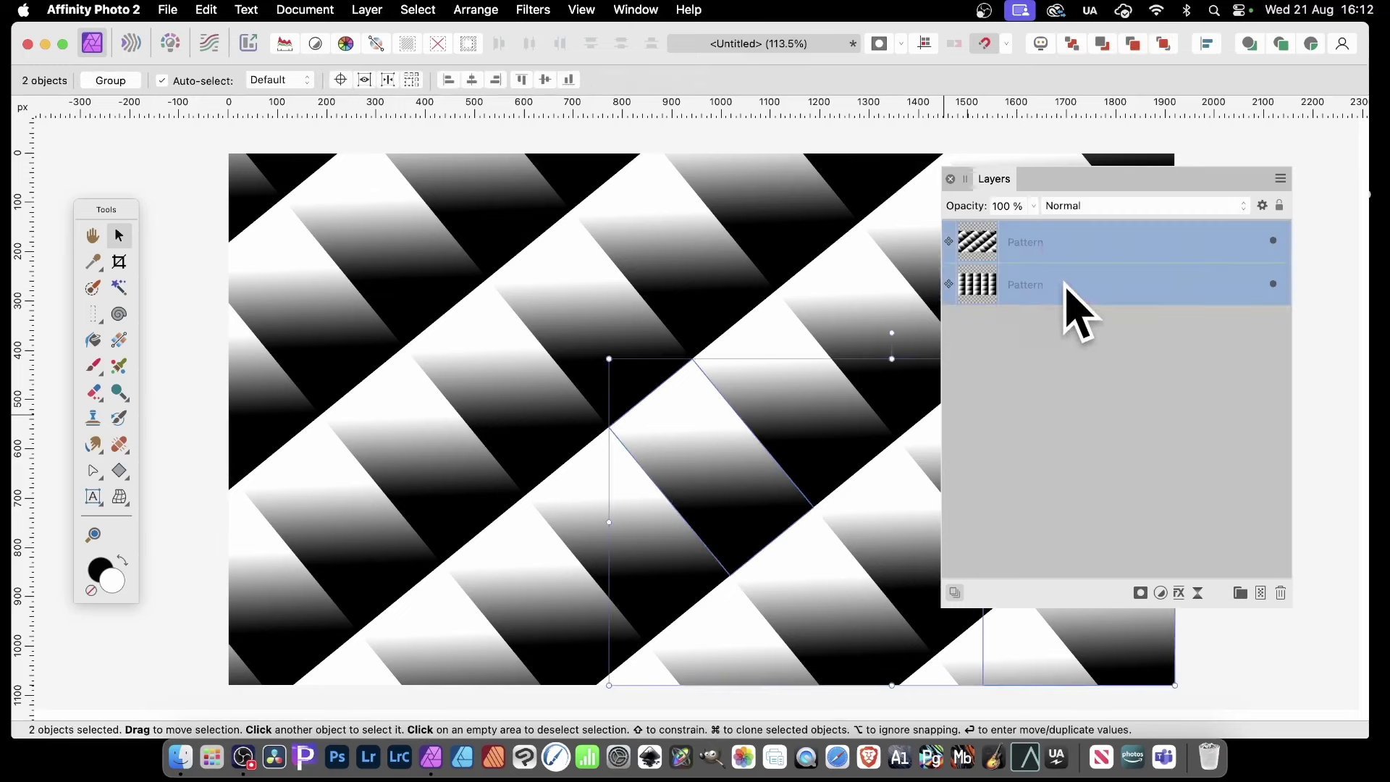
{"action": "right_click", "coordinate": [1059, 284]}
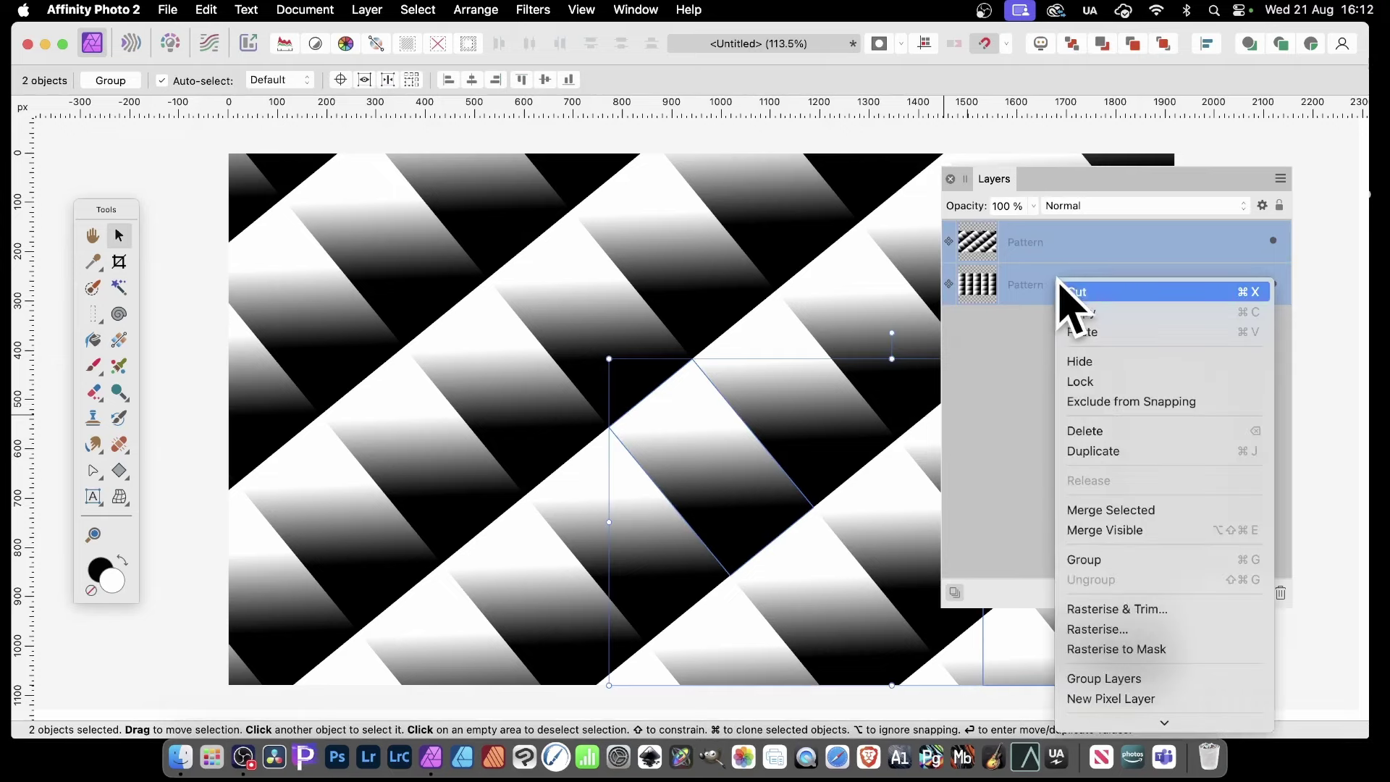
{"action": "left_click", "coordinate": [1132, 514]}
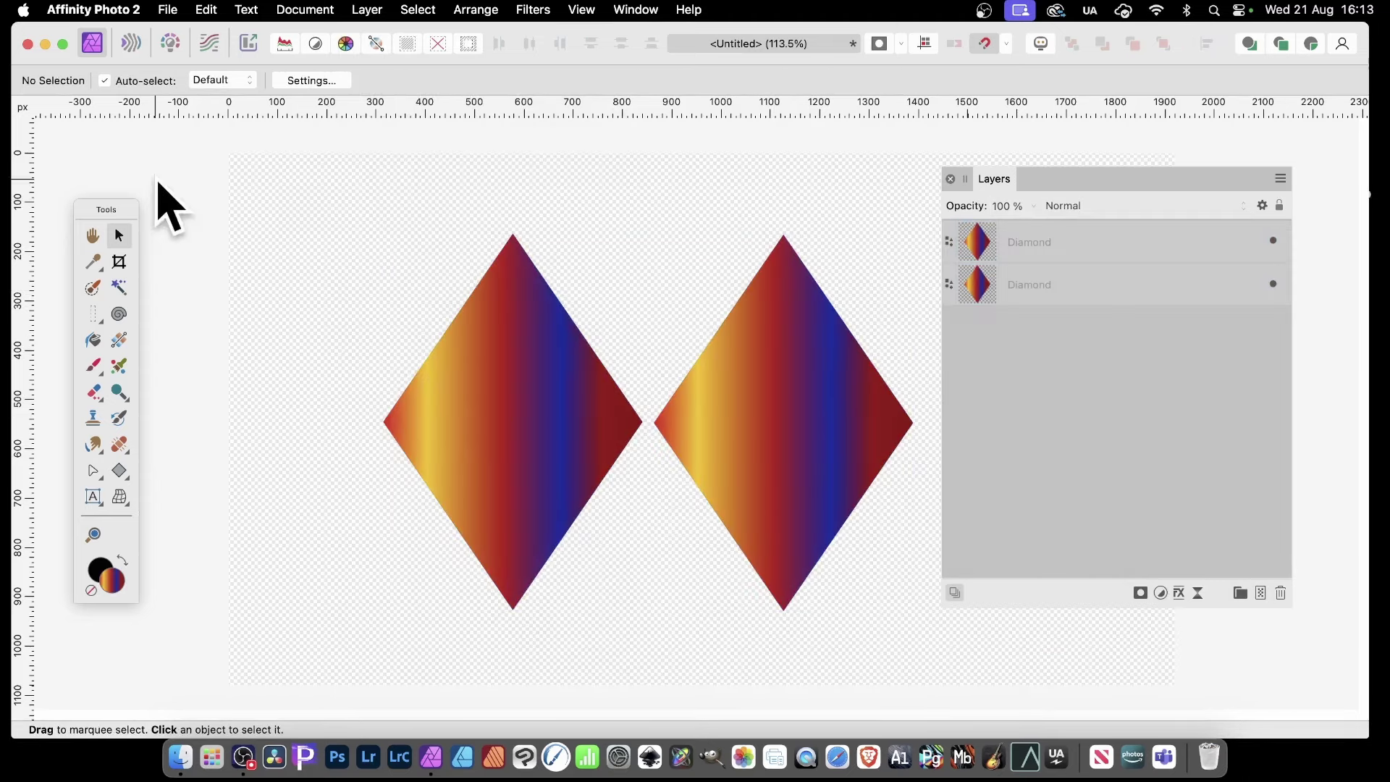
Combine both diamonds with Layer > Geometry > Add, then redraw the gradient across the shape
{"action": "left_click_drag", "start_coordinate": [302, 172], "coordinate": [985, 628]}
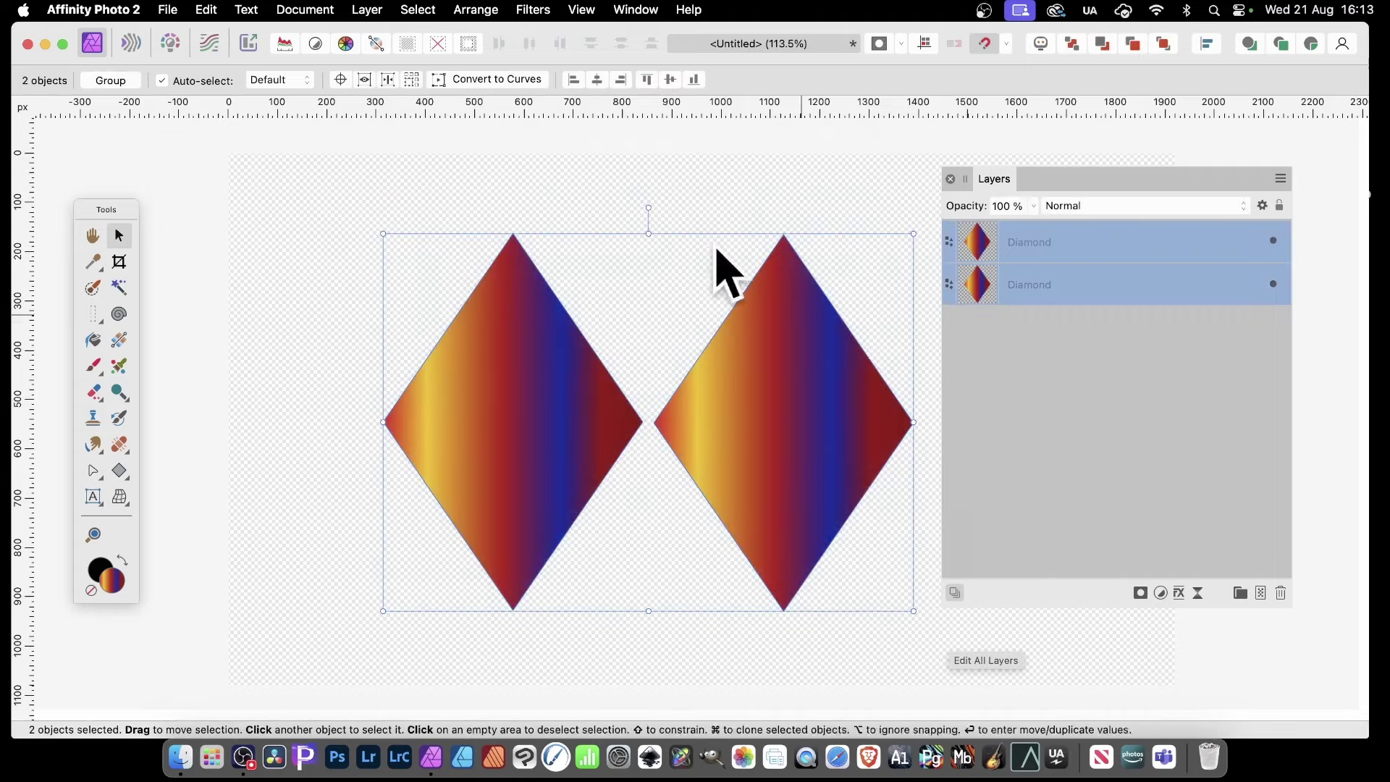
{"action": "left_click", "coordinate": [367, 11]}
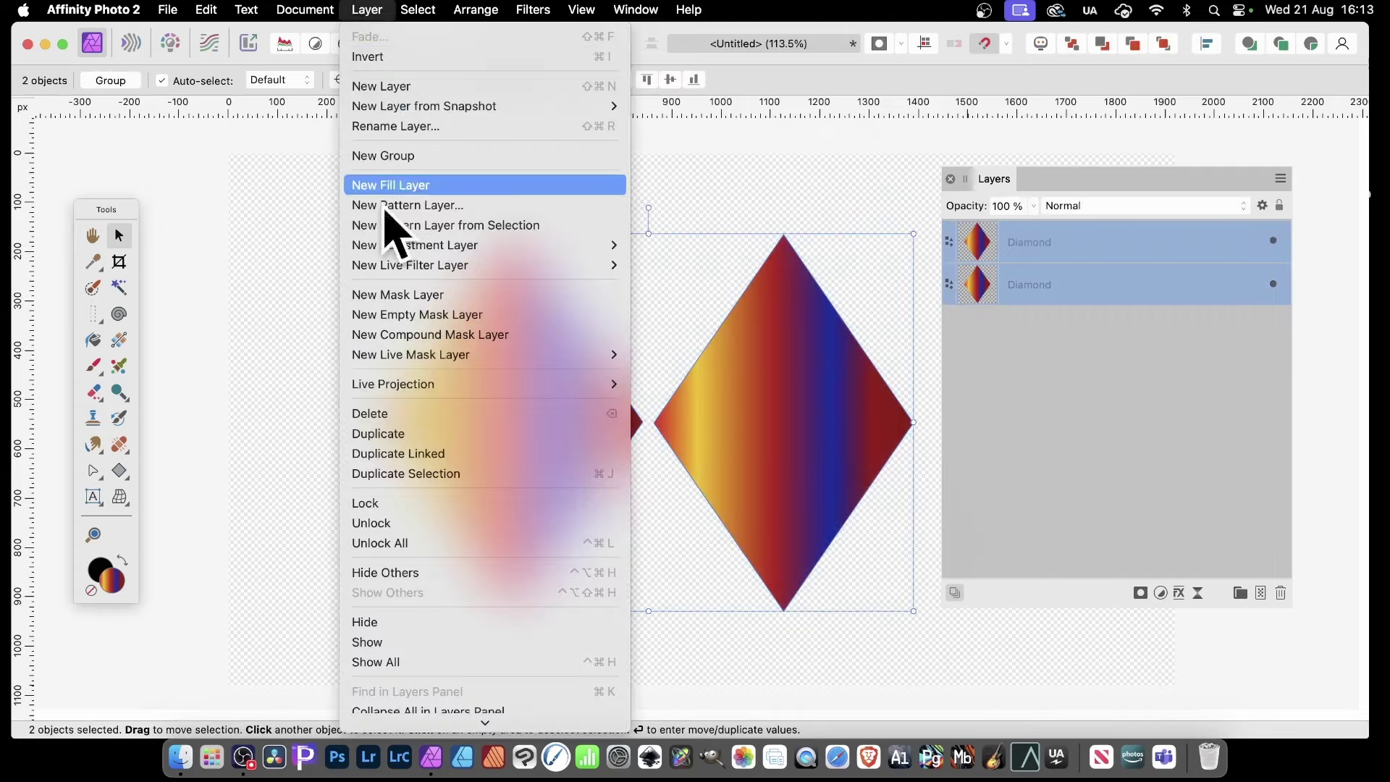
{"action": "mouse_move", "coordinate": [435, 720]}
{"action": "mouse_move", "coordinate": [438, 638]}
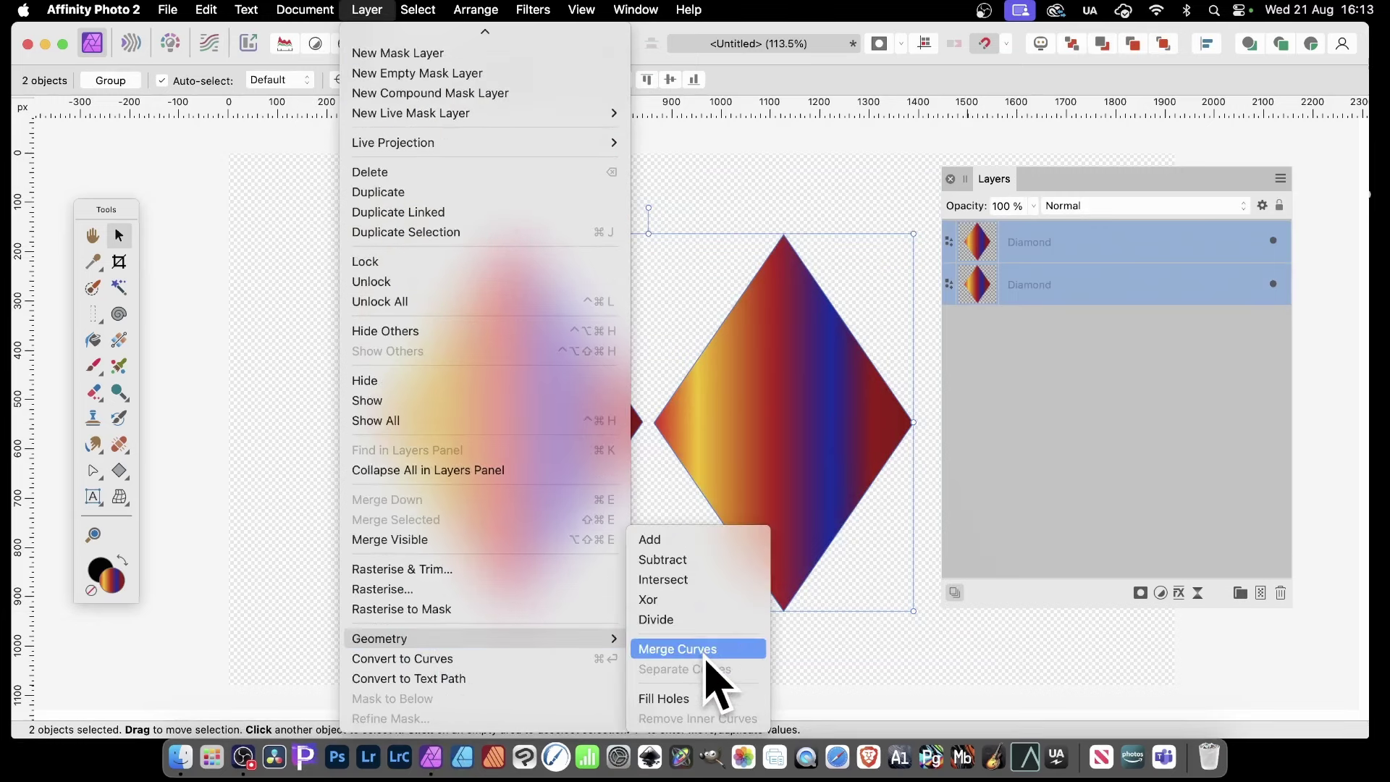
{"action": "left_click", "coordinate": [689, 547]}
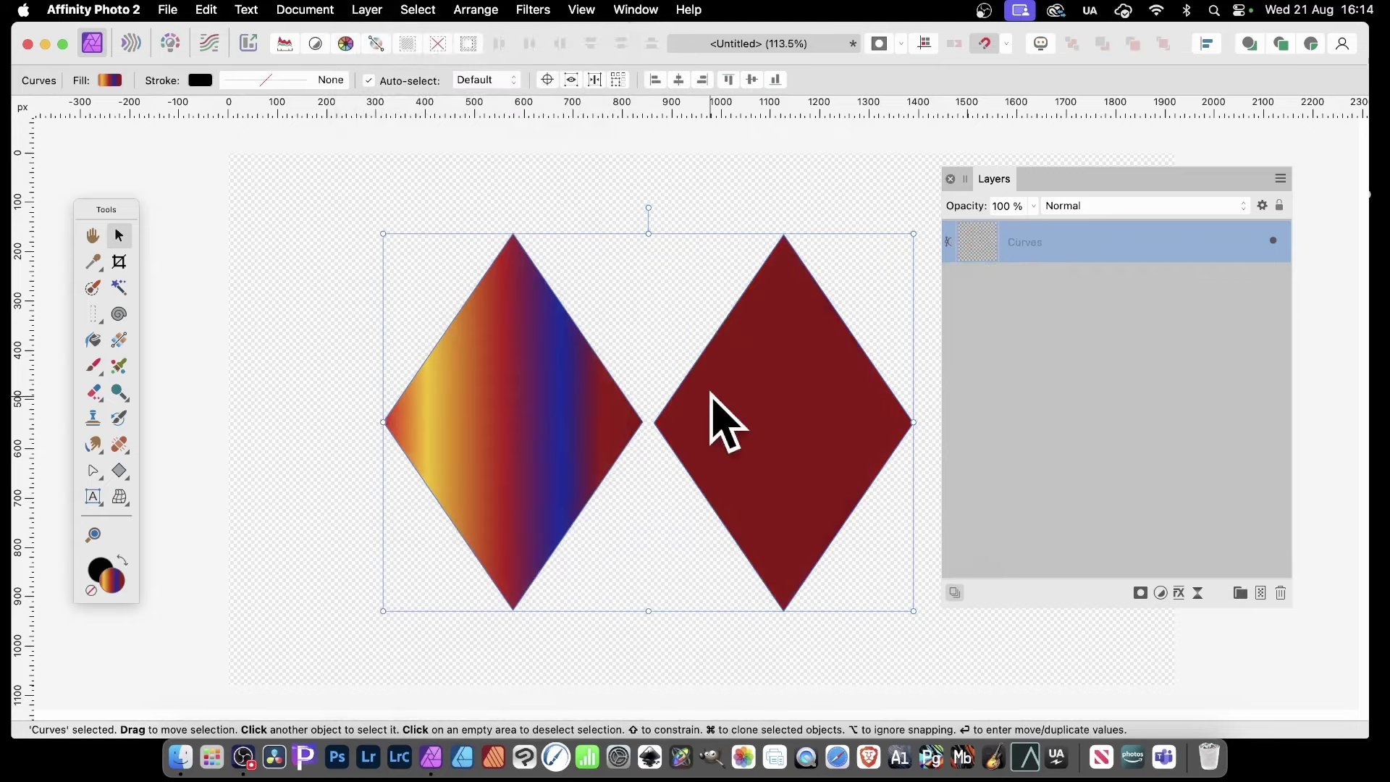
{"action": "left_click", "coordinate": [119, 340]}
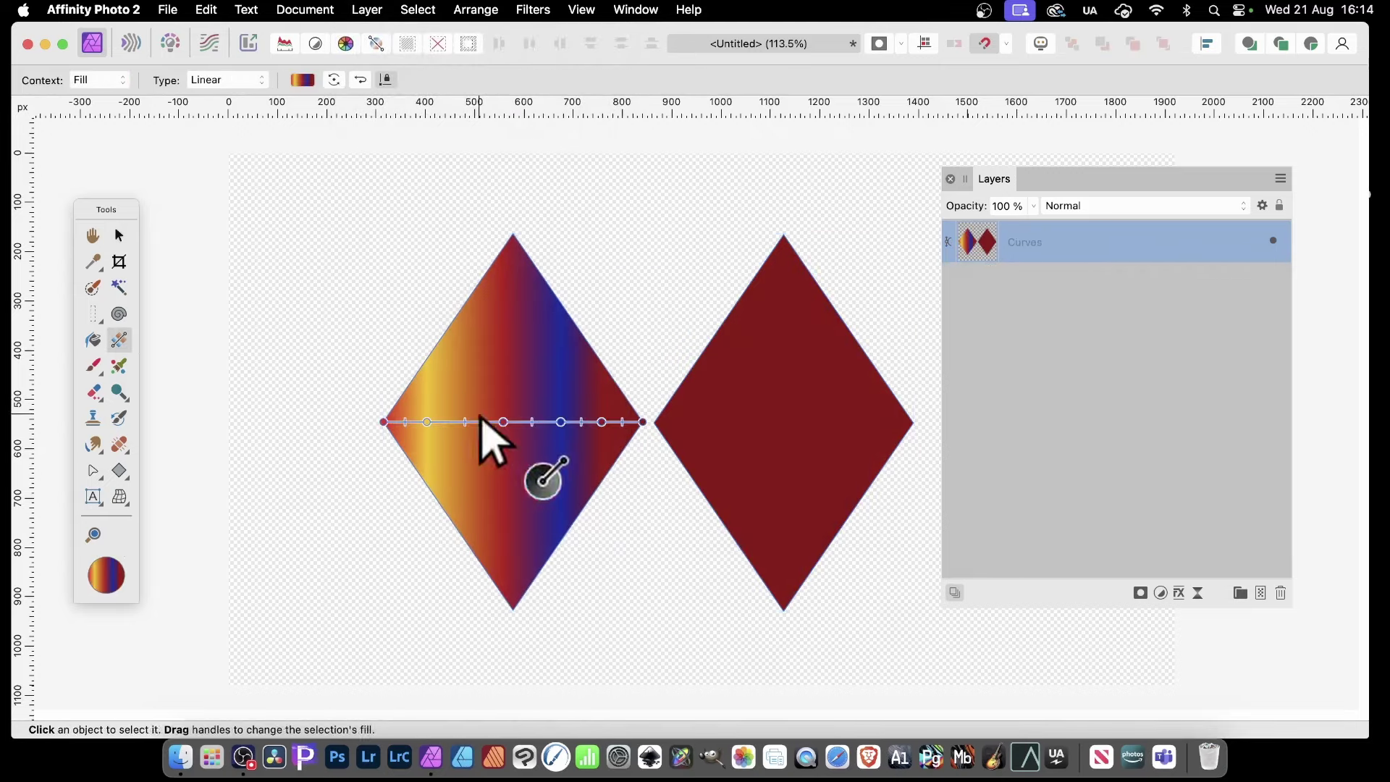
{"action": "left_click_drag", "start_coordinate": [455, 484], "coordinate": [968, 335]}
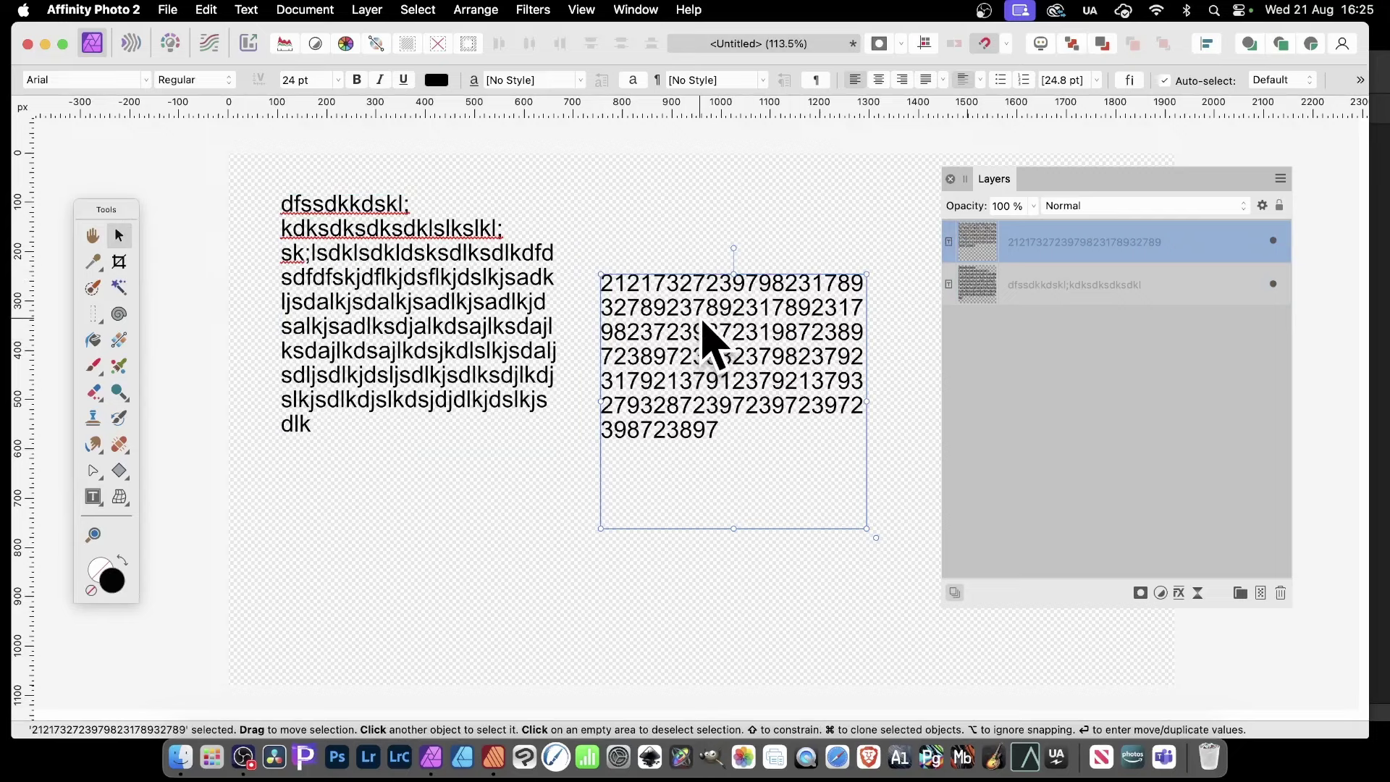
Select the left text frame and send the document to Affinity Publisher with Edit in Publisher
{"action": "left_click", "coordinate": [543, 314]}
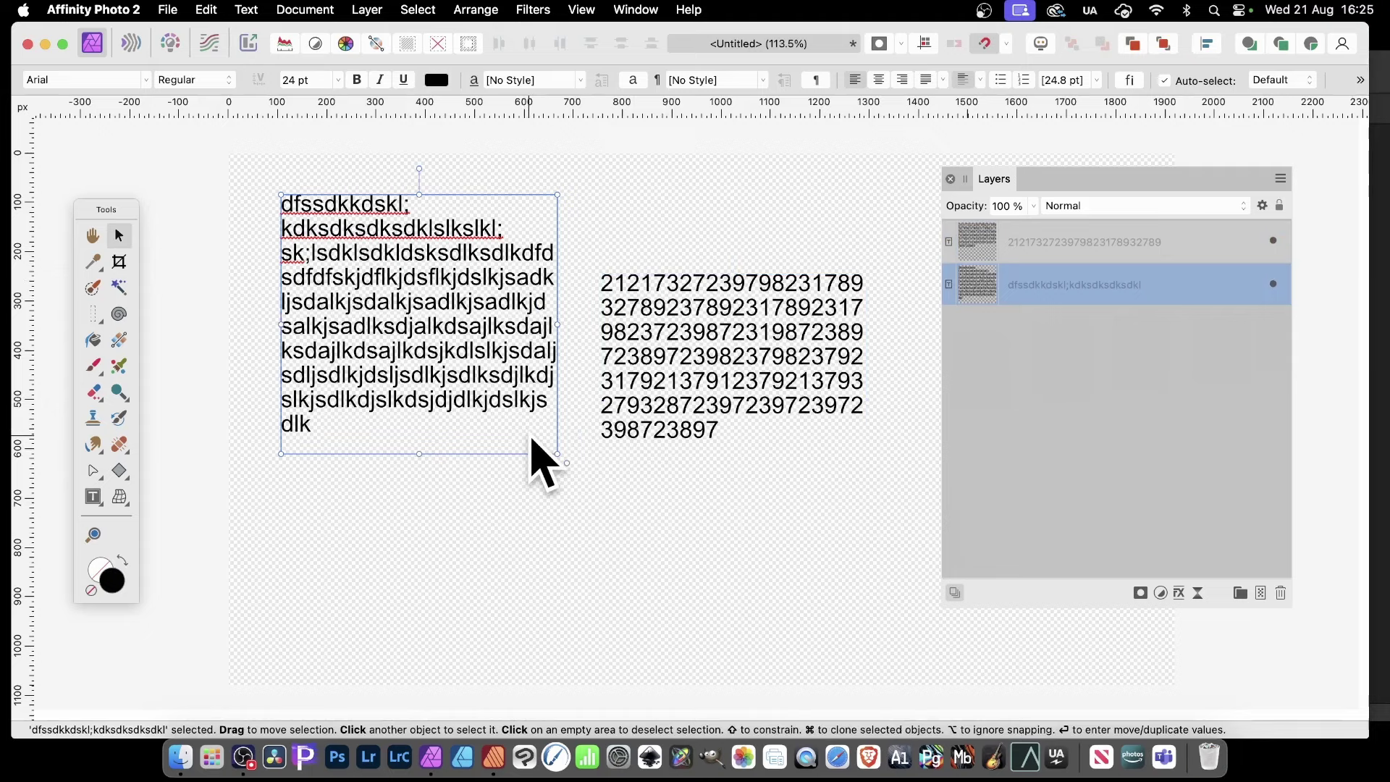
{"action": "left_click", "coordinate": [170, 10]}
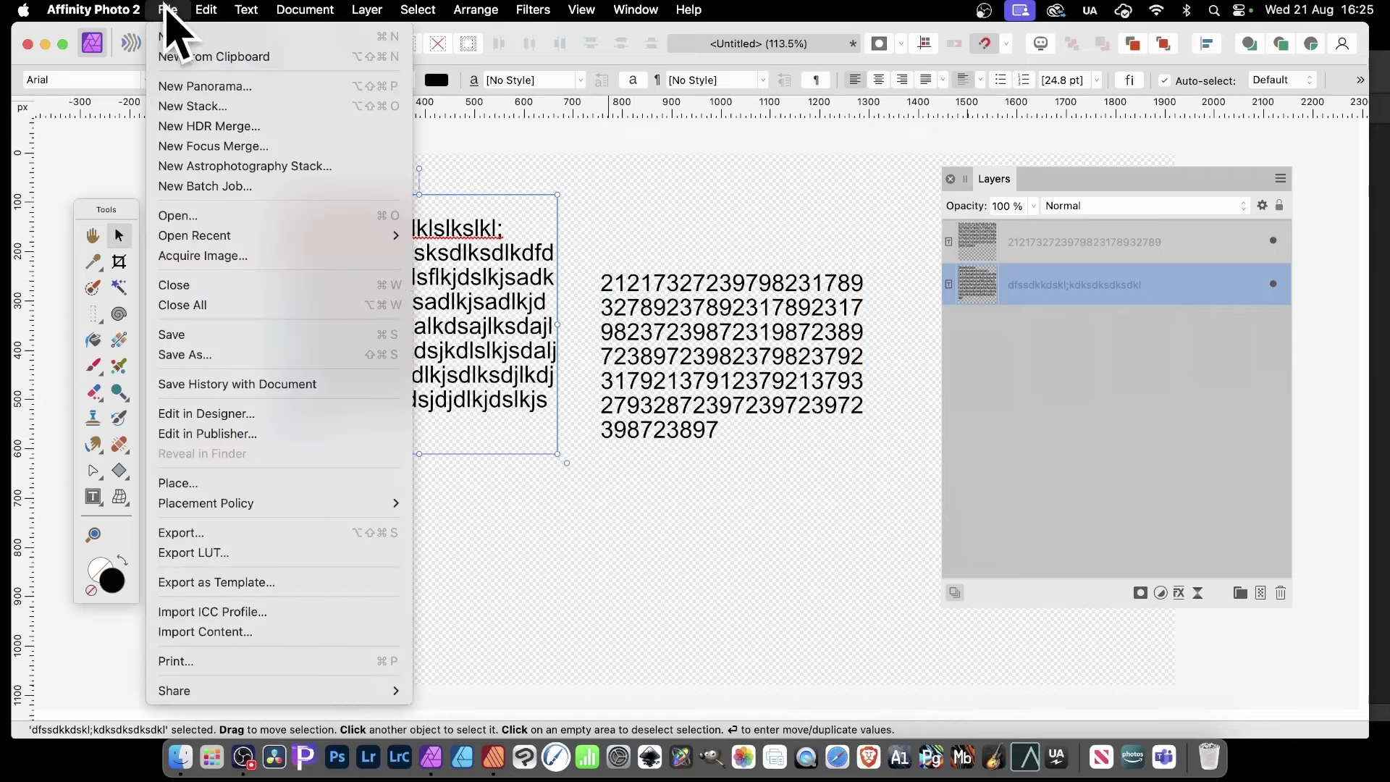
{"action": "left_click", "coordinate": [251, 434]}
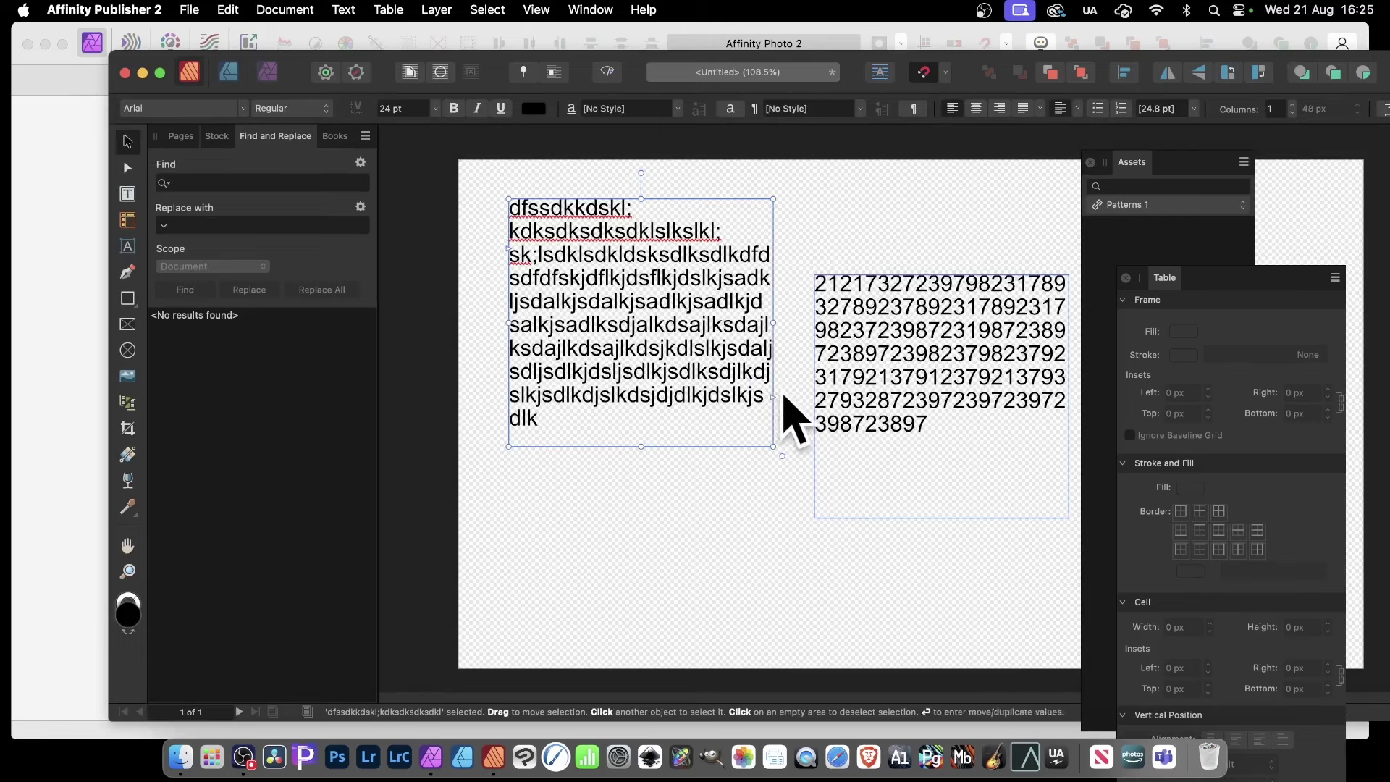
Link the left frame to the right one, add random letters, then return to Photo
{"action": "left_click", "coordinate": [774, 397]}
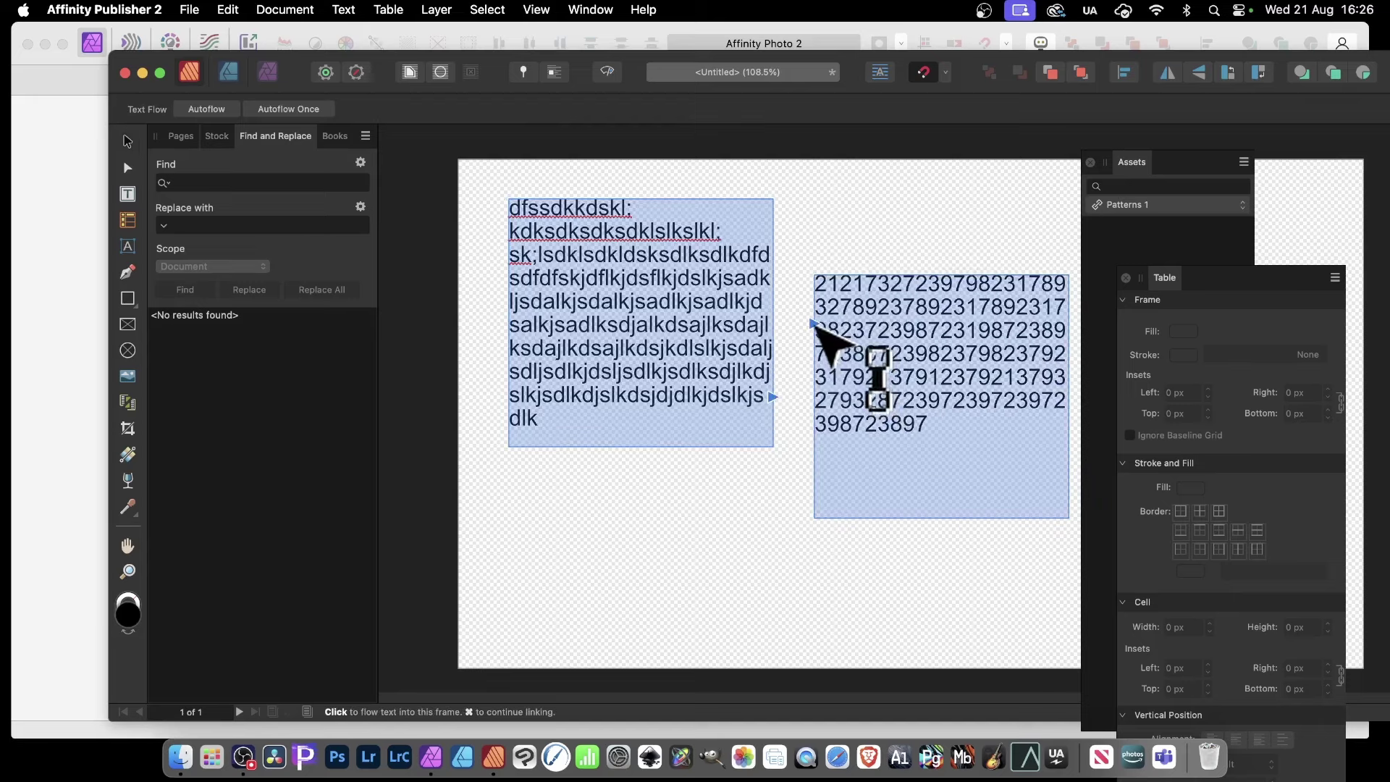
{"action": "left_click", "coordinate": [814, 324]}
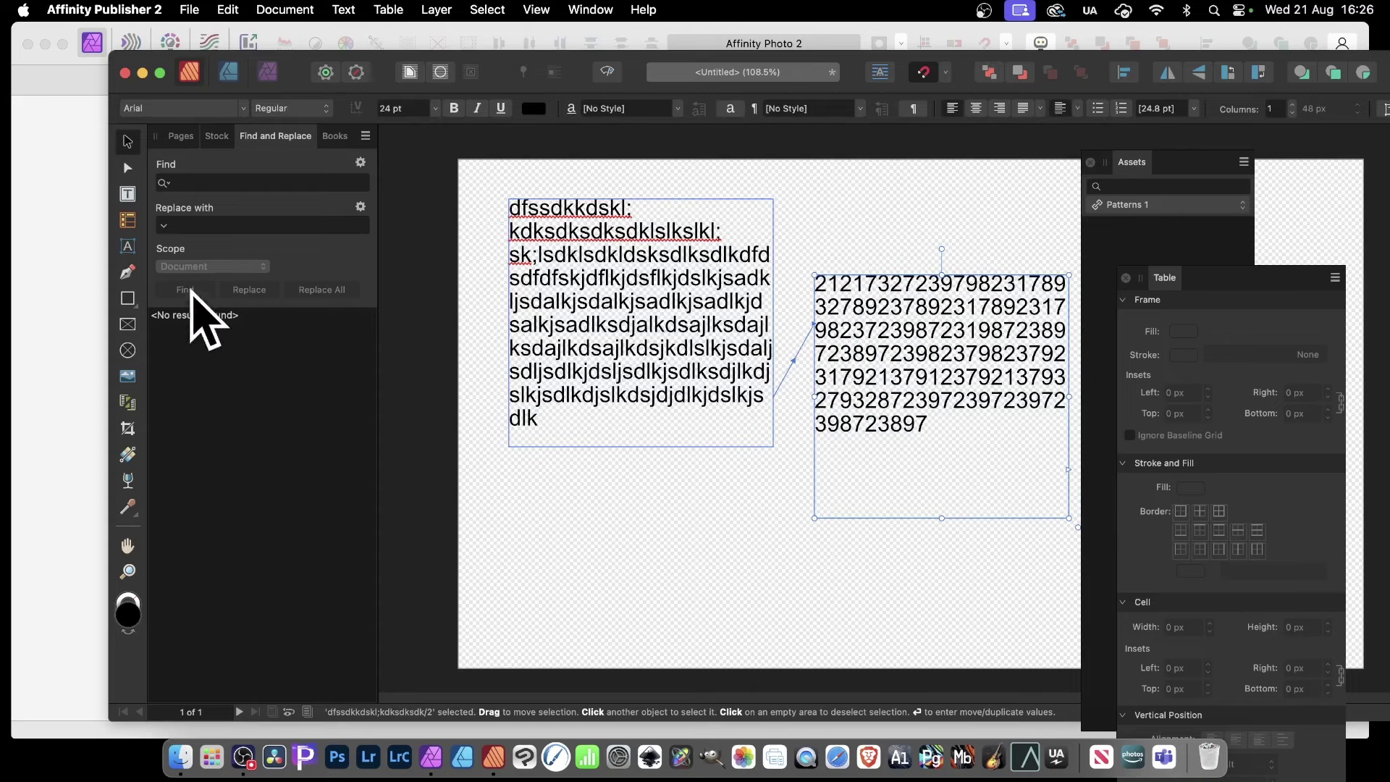
{"action": "left_click", "coordinate": [132, 245]}
{"action": "left_click", "coordinate": [635, 356]}
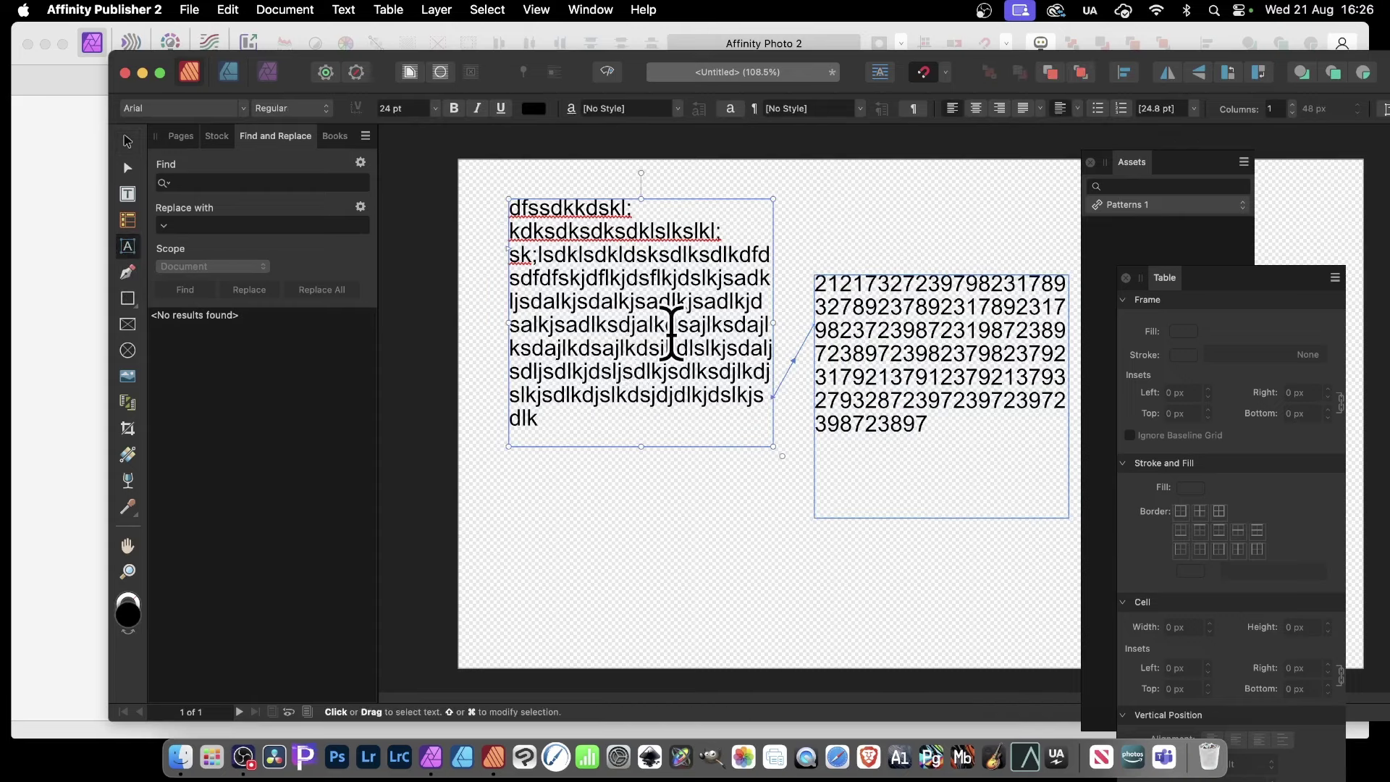
{"action": "type", "text": "sdskdjdsdkjskljlkdjlkjlkjslkjlkjdlkks"}
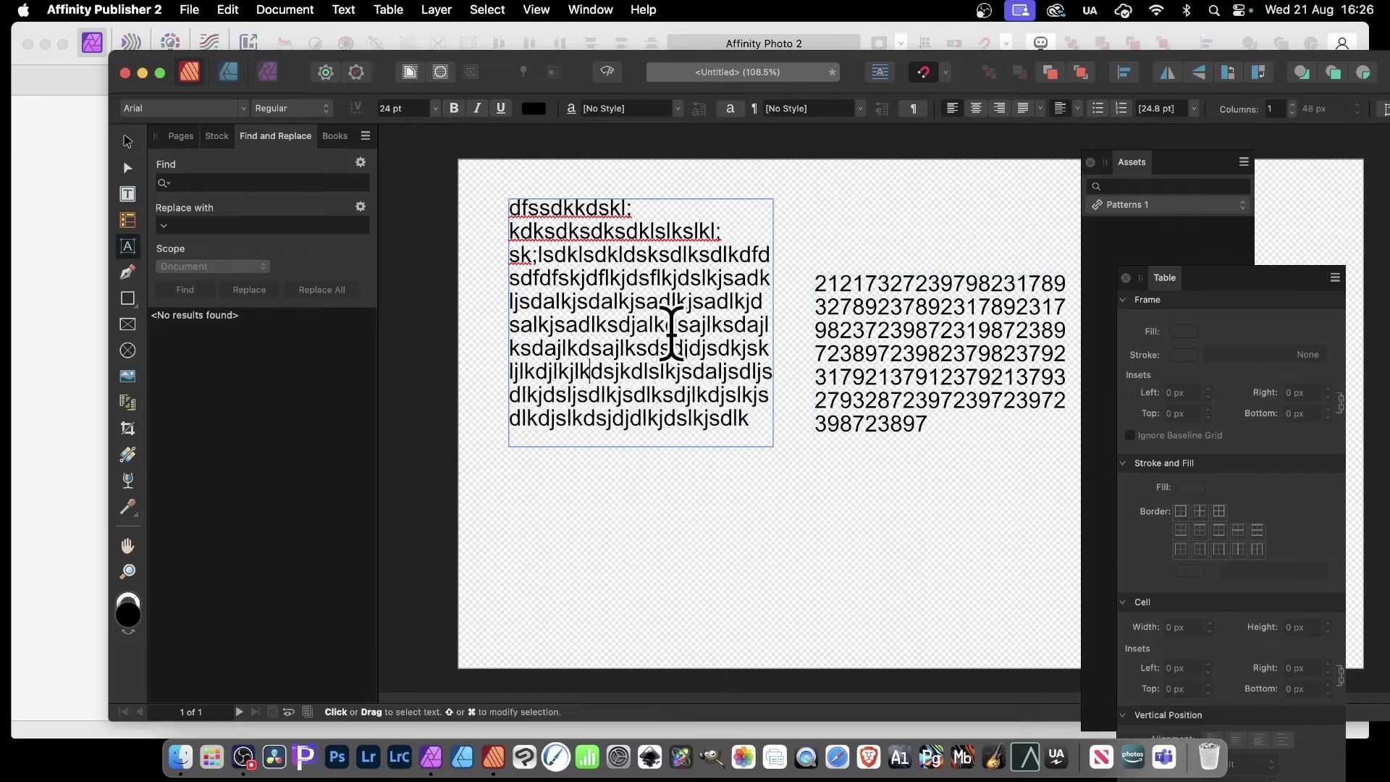
{"action": "type", "text": "jljjslajasjsadjsdakjsda, j"}
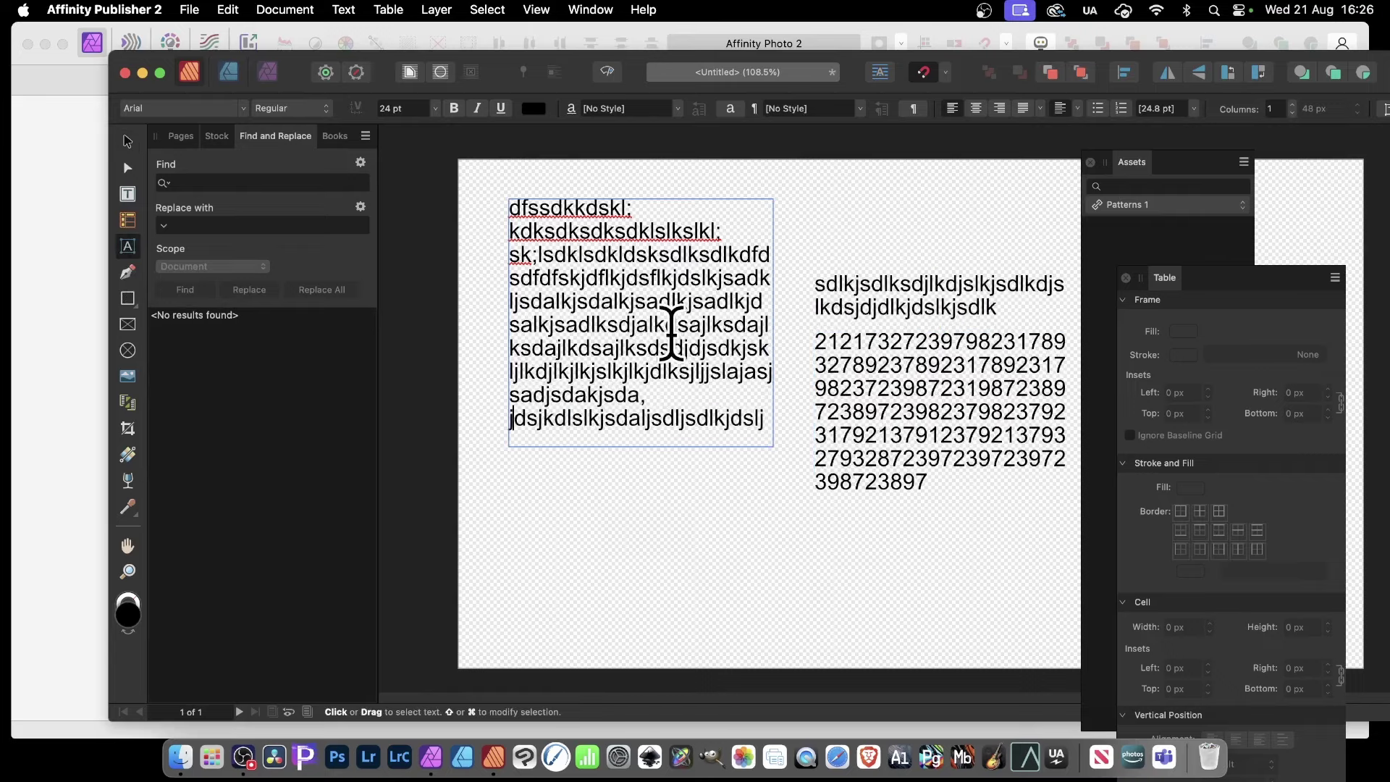
{"action": "key", "text": "Escape"}
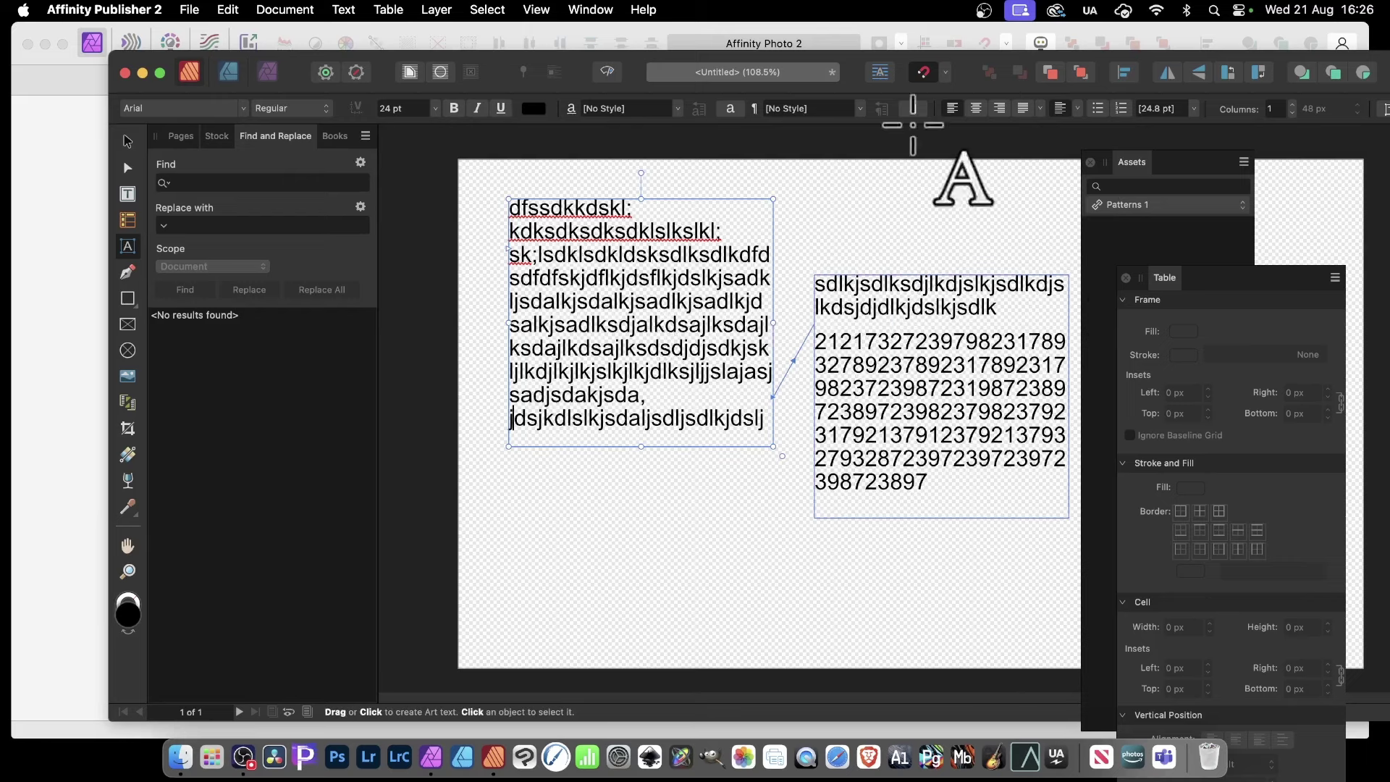
{"action": "left_click", "coordinate": [192, 10]}
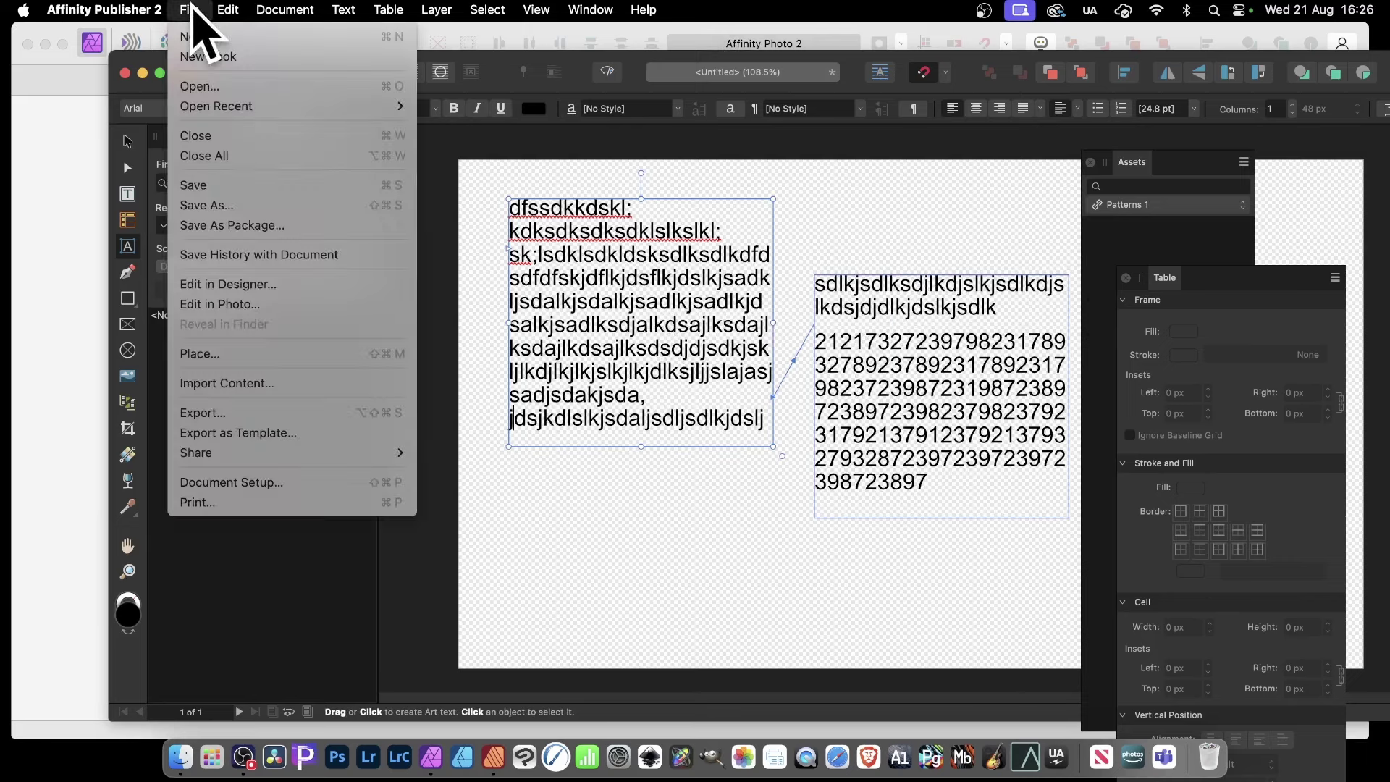
{"action": "left_click", "coordinate": [220, 304]}
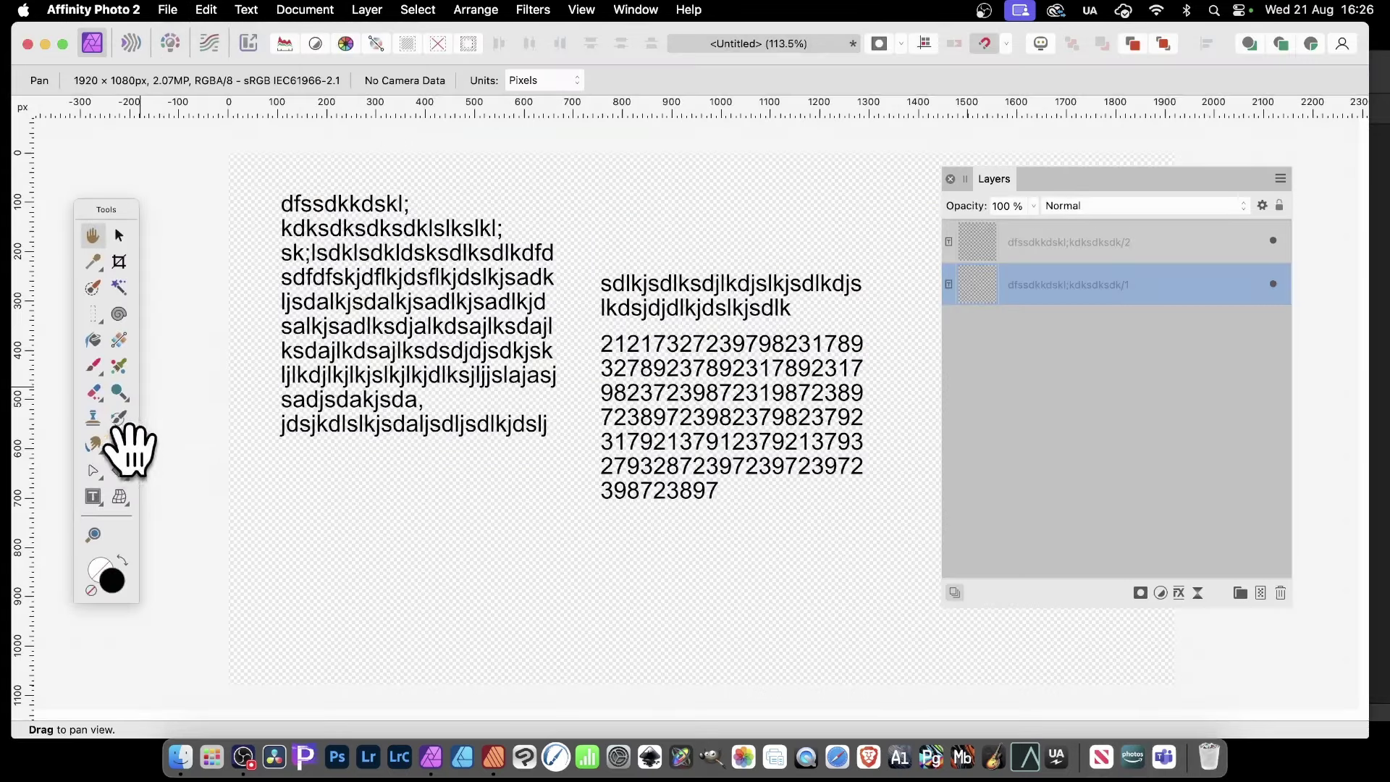
Type 'sdjsd' into the left frame so more text overflows into the right frame
{"action": "left_click", "coordinate": [93, 497]}
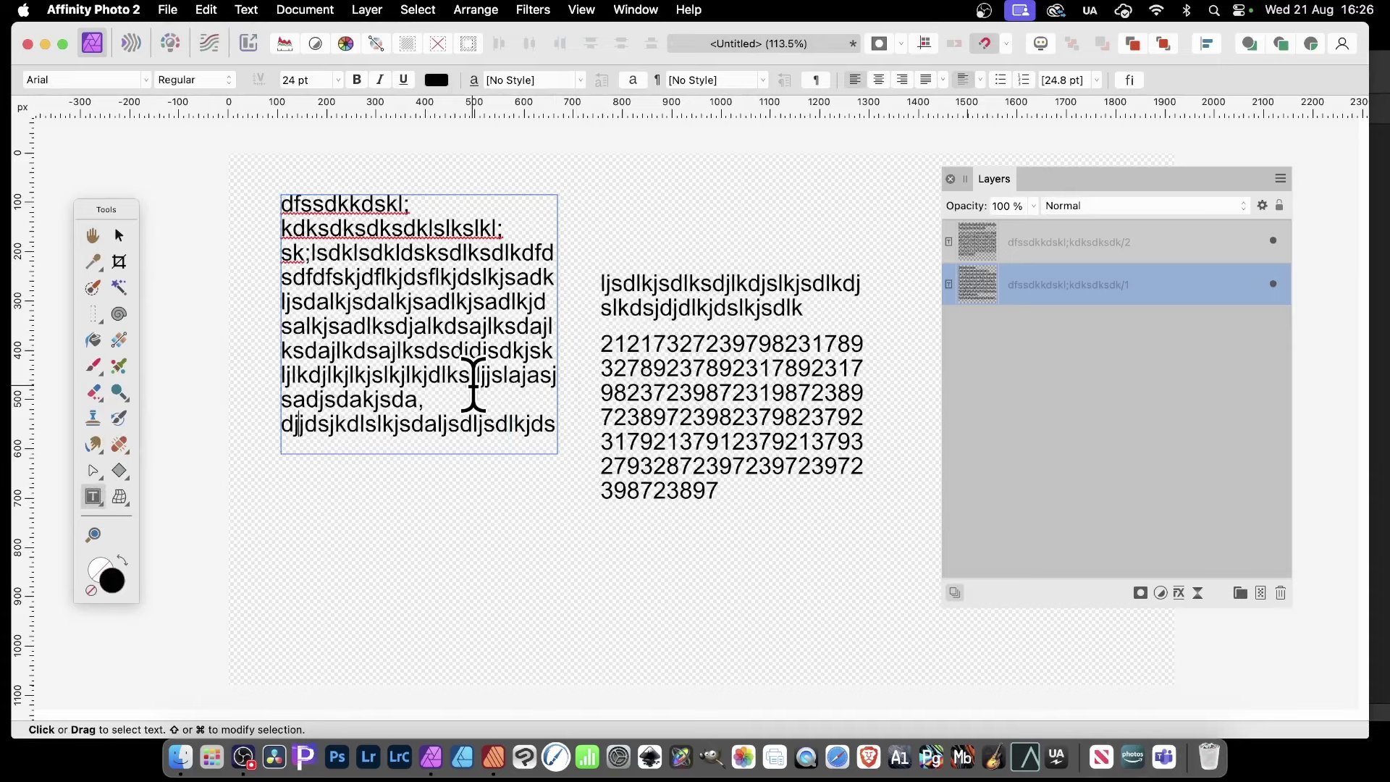
{"action": "type", "text": "sdjsdjdsjkd"}
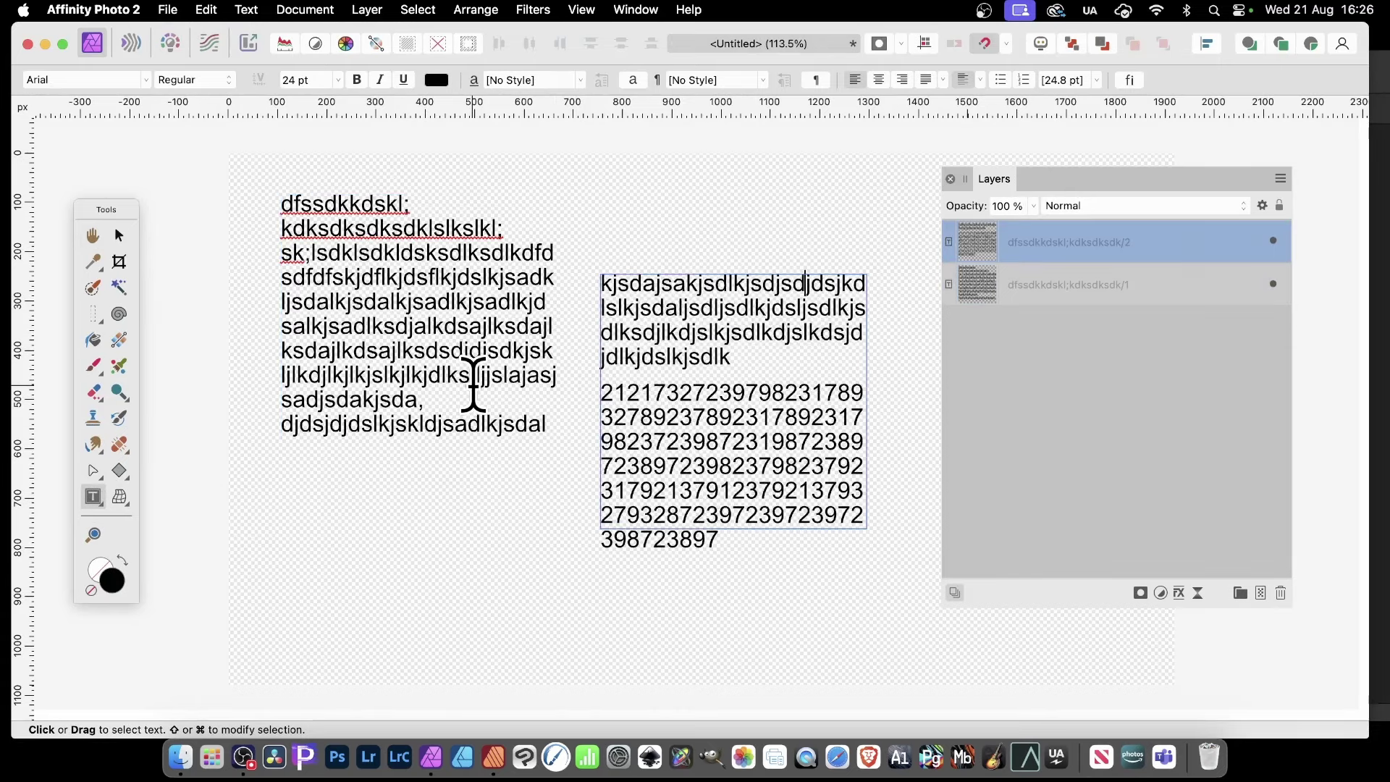